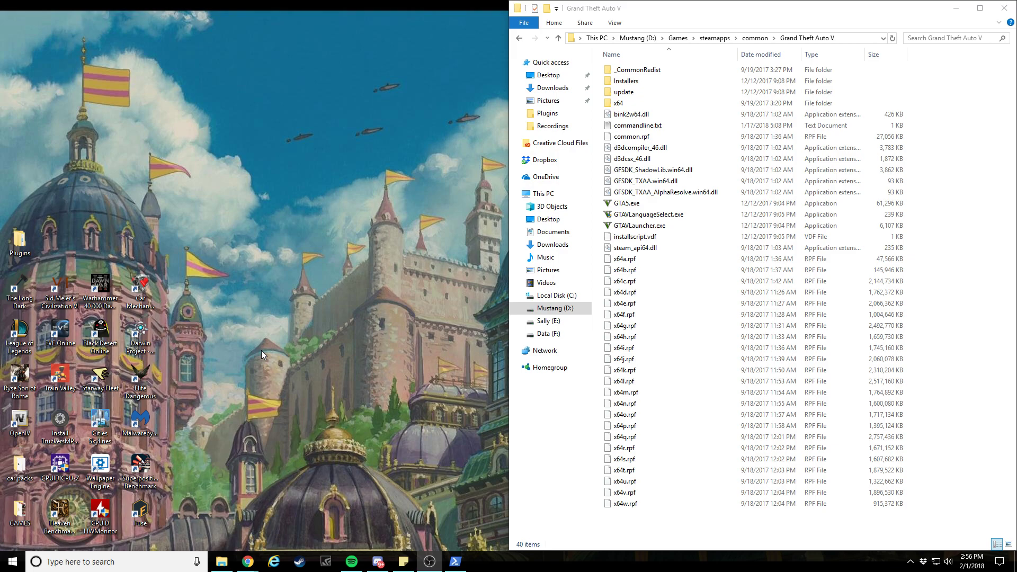
# - Open the Plugins folder from the desktop and move the OpenIV and Plugins icons to an empty area of the desktop
pyautogui.doubleClick(32, 241)
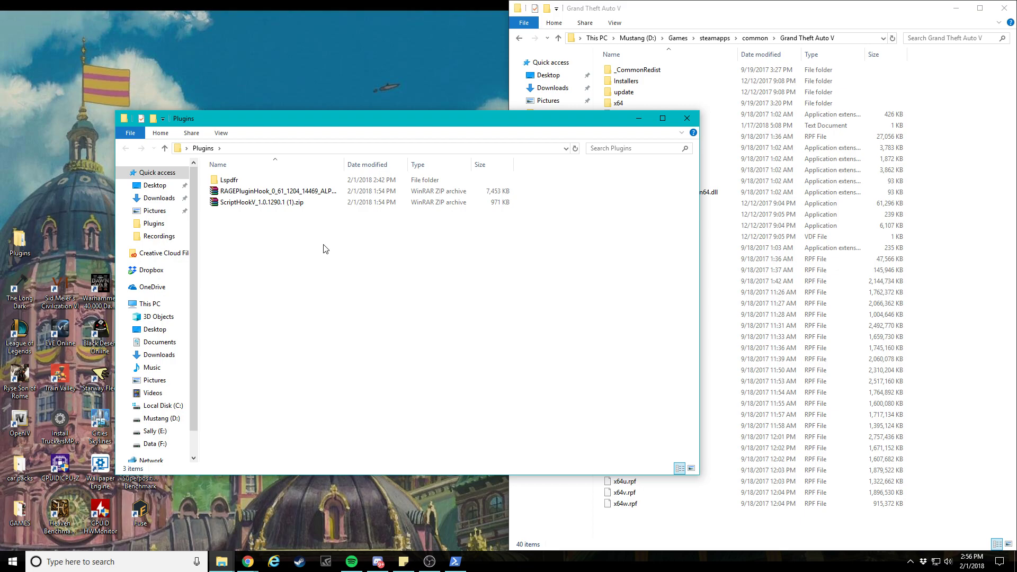
pyautogui.moveTo(21, 421); pyautogui.dragTo(45, 253)
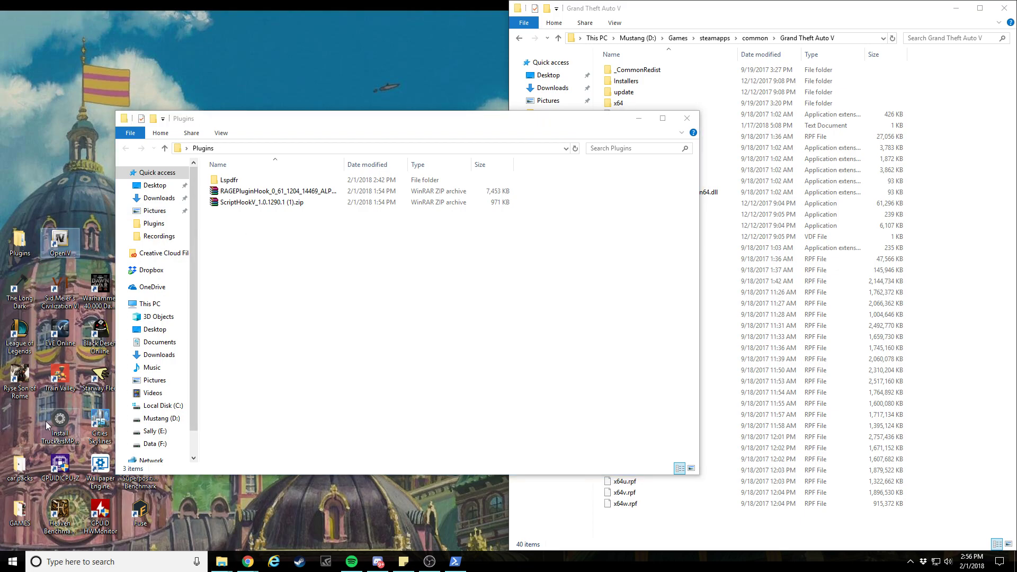
pyautogui.moveTo(132, 95); pyautogui.dragTo(189, 66)
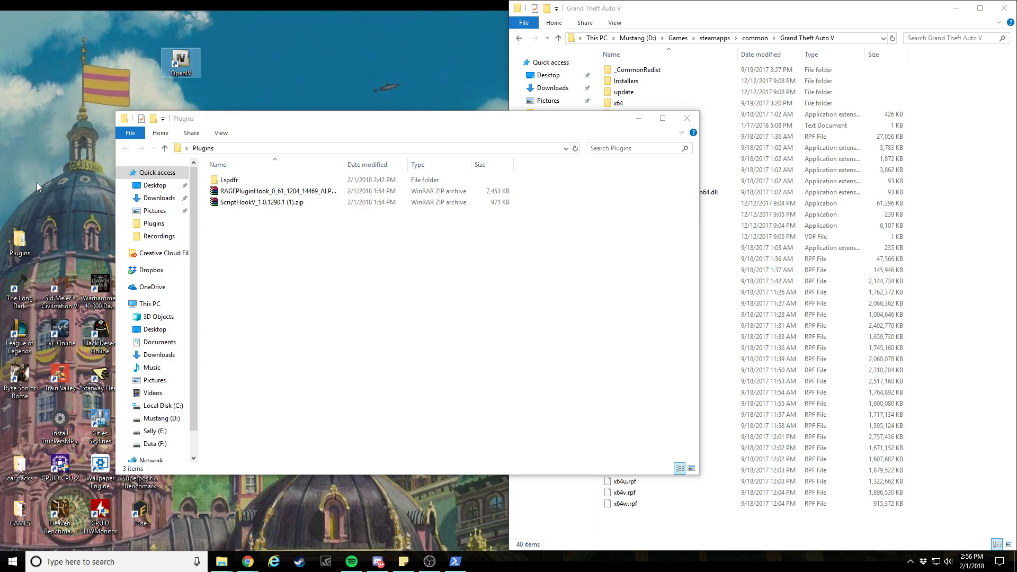
pyautogui.moveTo(20, 243); pyautogui.dragTo(225, 65)
pyautogui.click(317, 70)
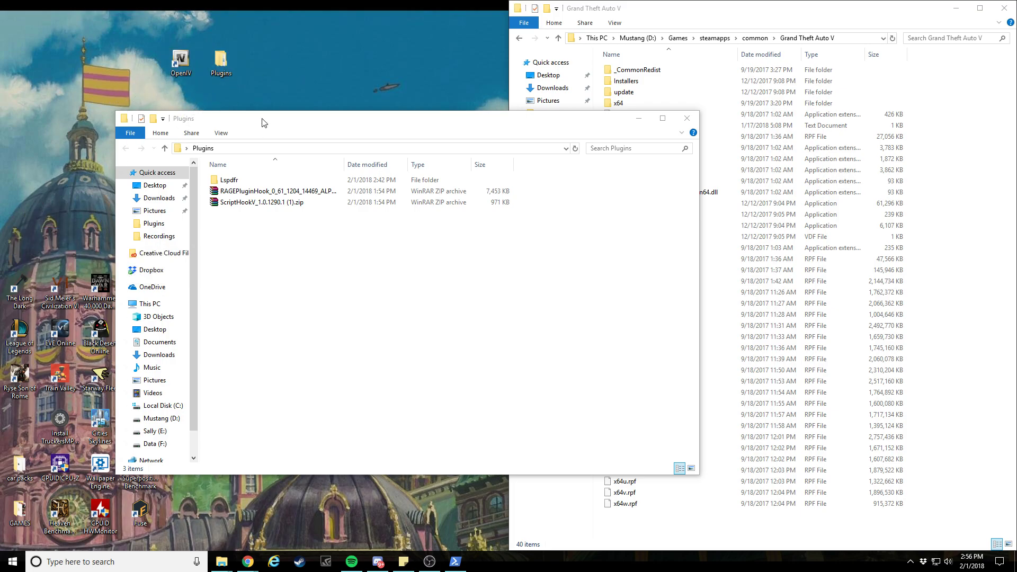
# - Copy the entire contents of the Lspdfr folder into the Grand Theft Auto V game folder
pyautogui.doubleClick(257, 181)
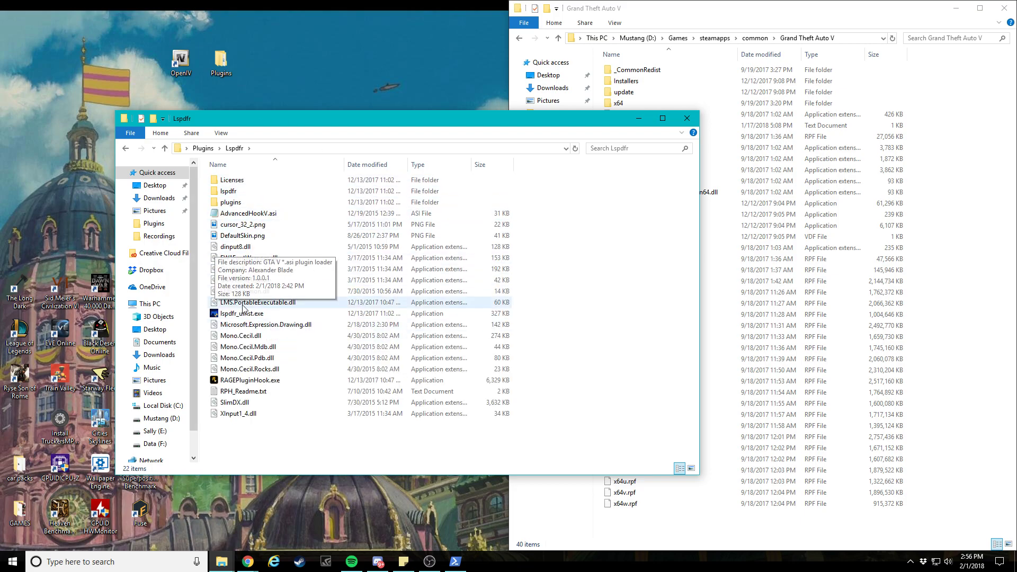
pyautogui.moveTo(310, 460); pyautogui.dragTo(242, 170)
pyautogui.rightClick(251, 226)
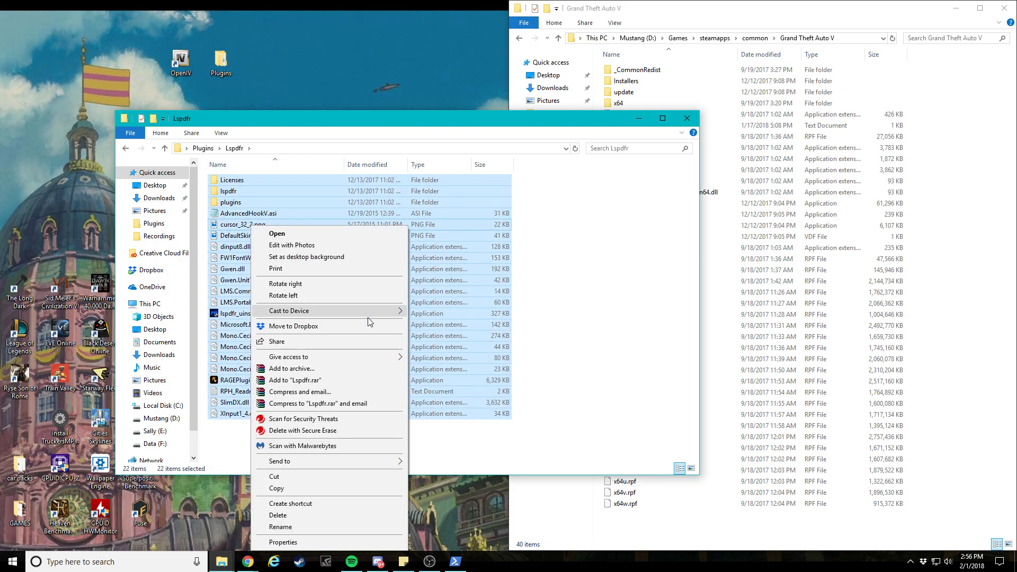
pyautogui.click(339, 490)
pyautogui.rightClick(934, 392)
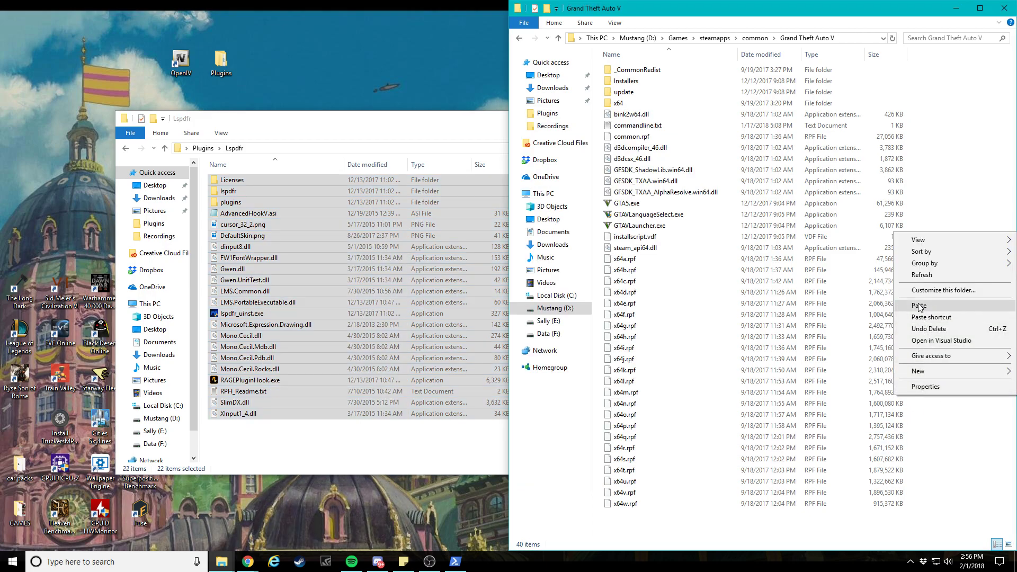
pyautogui.click(920, 305)
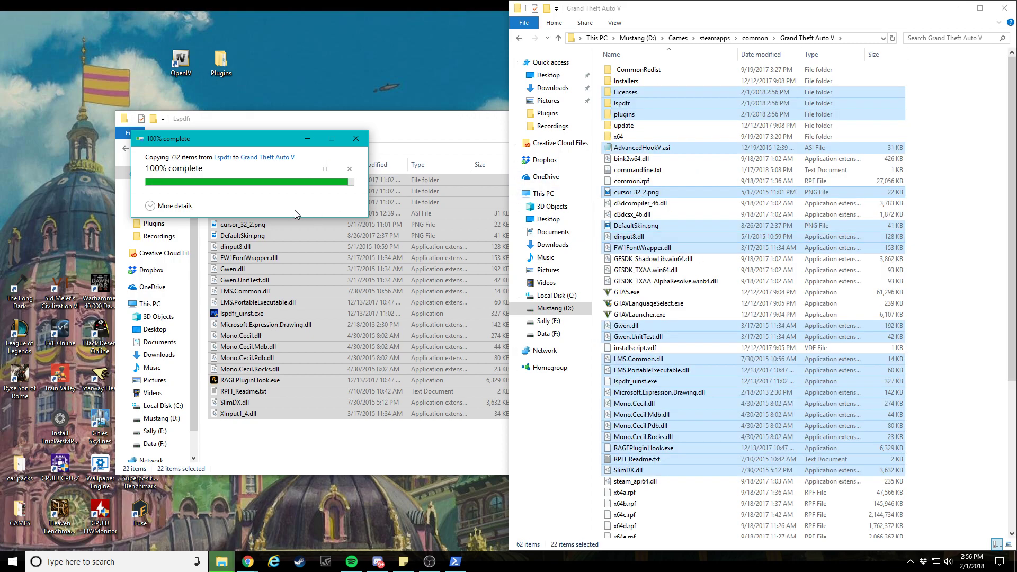
# - Return to the Plugins folder and dock its window side by side with the Grand Theft Auto V folder
pyautogui.click(353, 465)
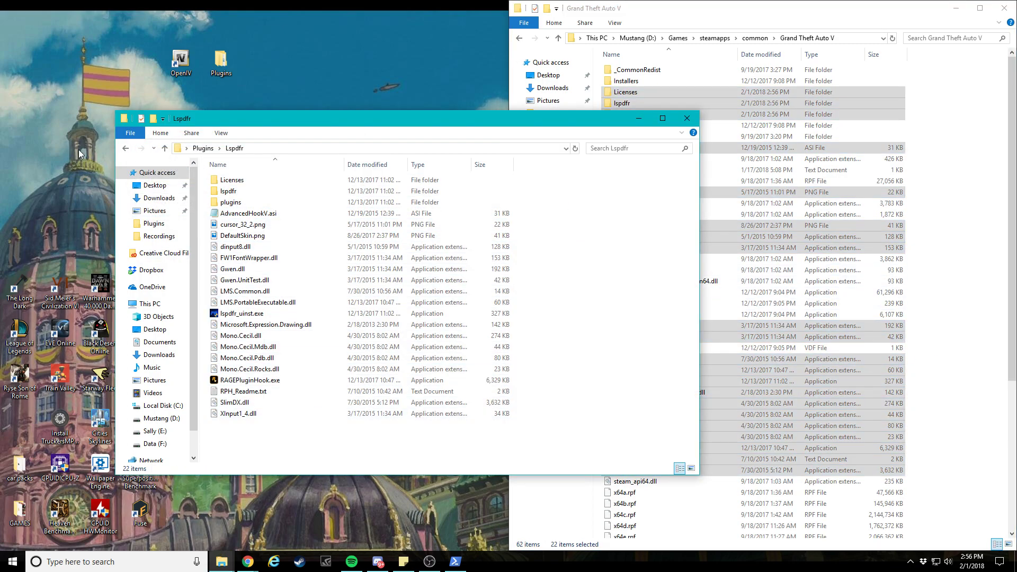
pyautogui.click(125, 149)
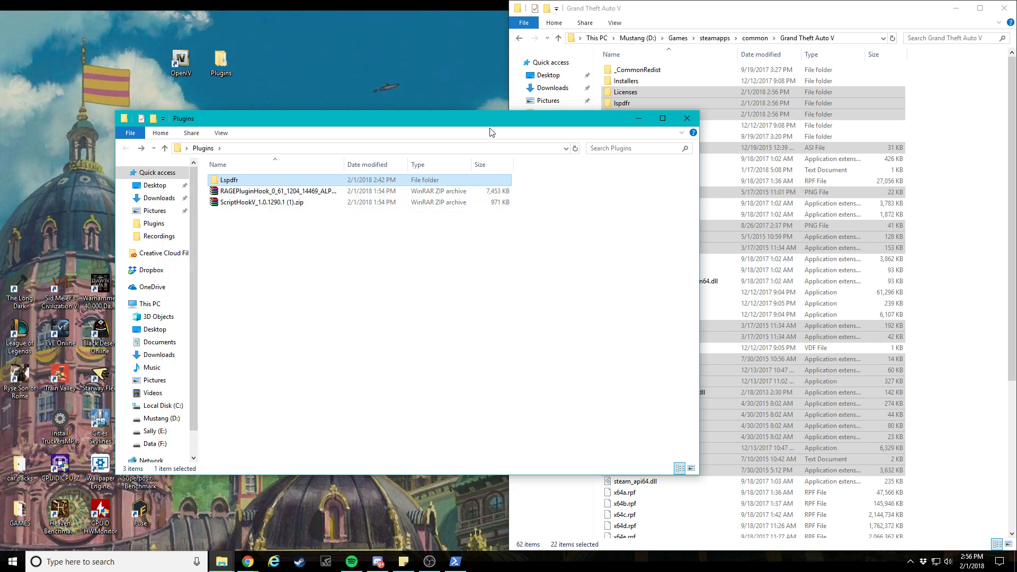
pyautogui.moveTo(490, 123); pyautogui.dragTo(2, 123)
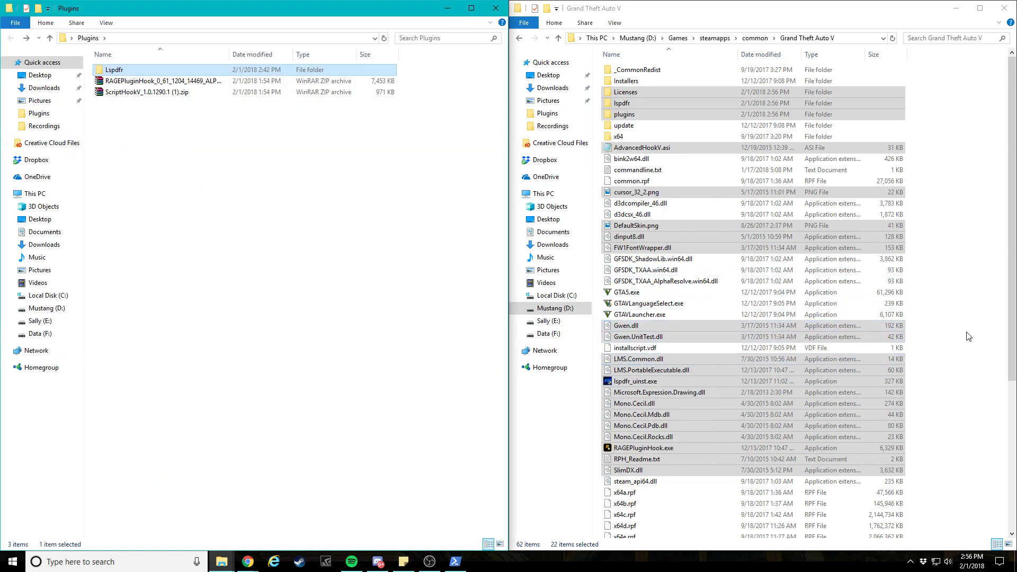
pyautogui.click(973, 337)
# - Open the RAGEPluginHook zip archive and place its window clear of the Grand Theft Auto V folder
pyautogui.click(173, 83)
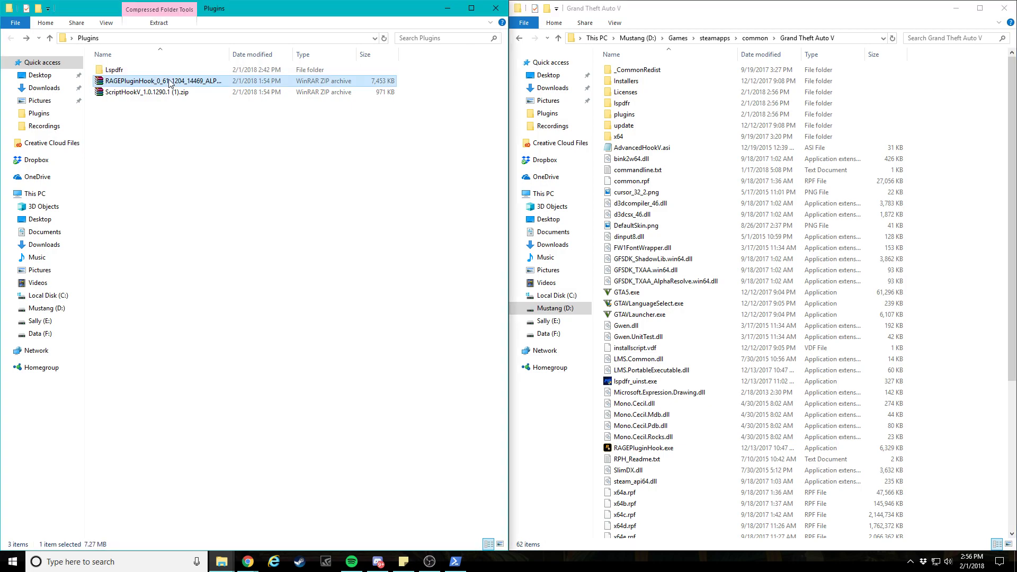
pyautogui.doubleClick(177, 85)
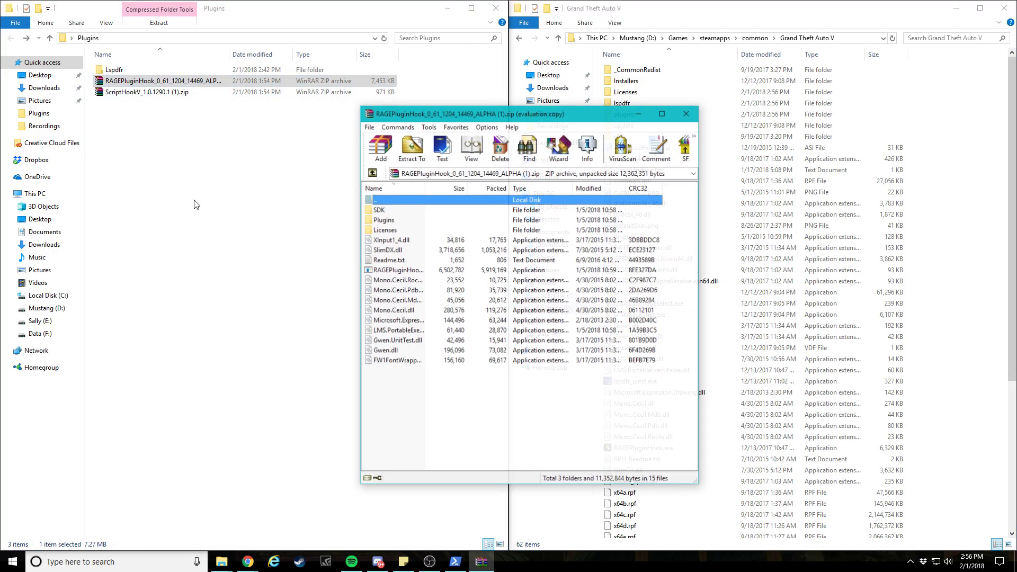
pyautogui.click(708, 114)
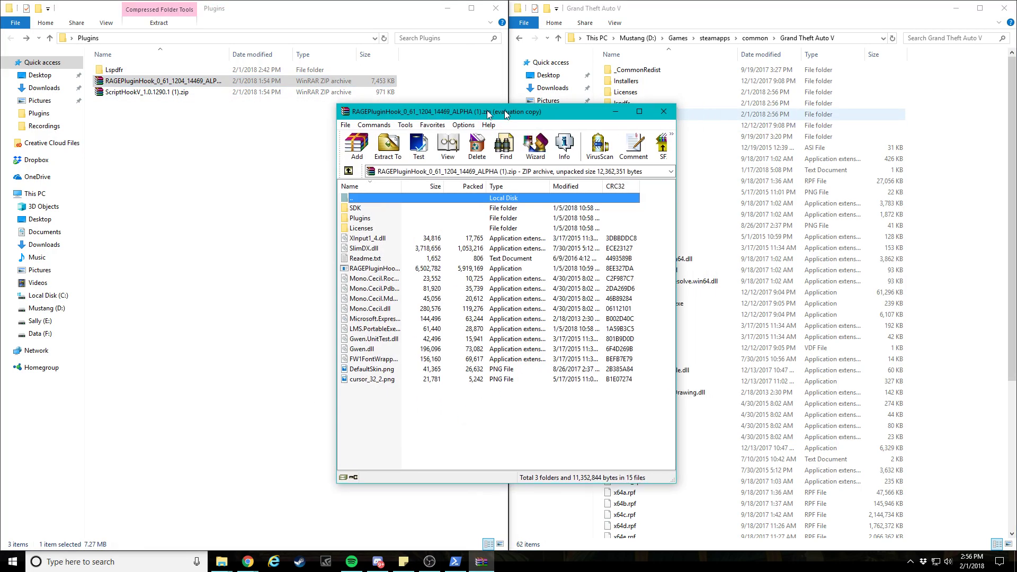
pyautogui.scroll(-7, 734, 371)
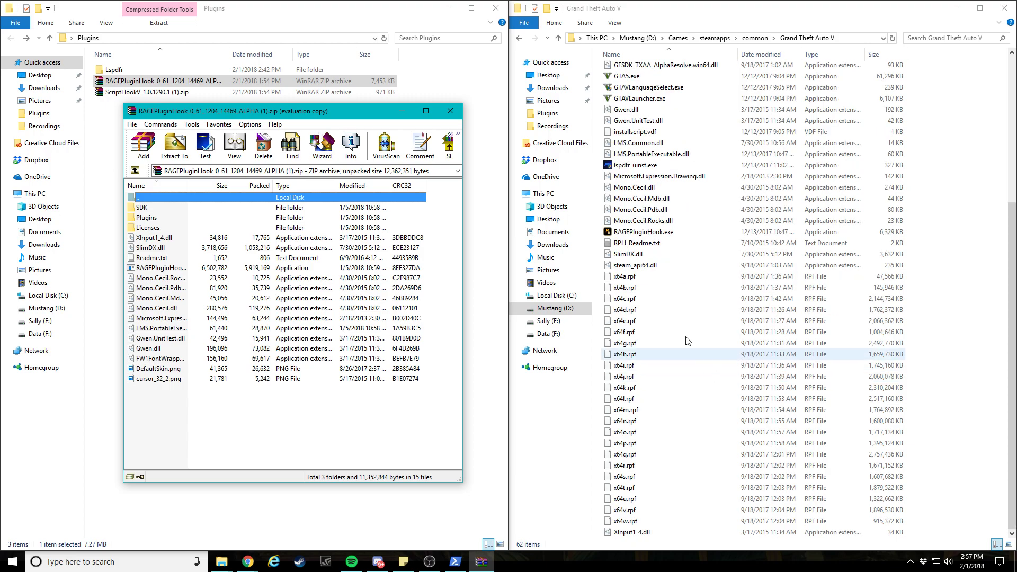
pyautogui.scroll(2, 666, 257)
pyautogui.scroll(2, 665, 256)
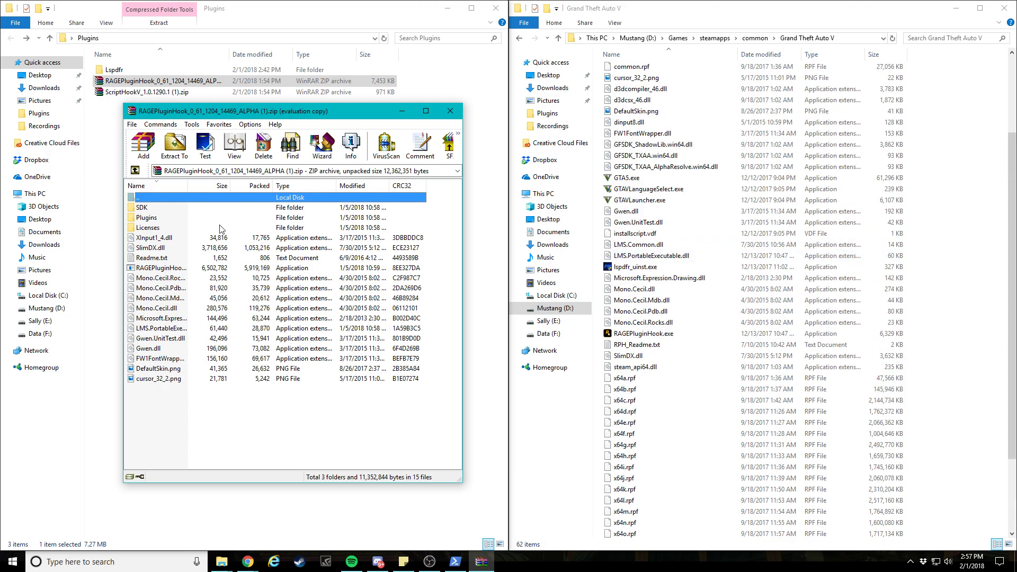
# - Extract all RAGEPluginHook archive contents into the Grand Theft Auto V folder, replacing the files with the same names, and close the archive
pyautogui.moveTo(196, 405); pyautogui.dragTo(177, 207)
pyautogui.moveTo(176, 245); pyautogui.dragTo(936, 295)
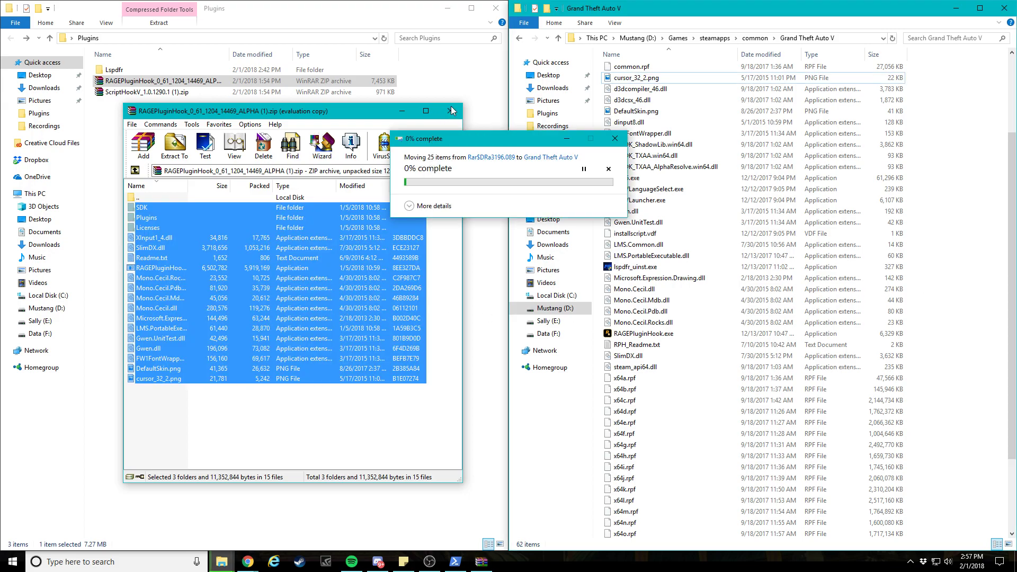
pyautogui.click(480, 158)
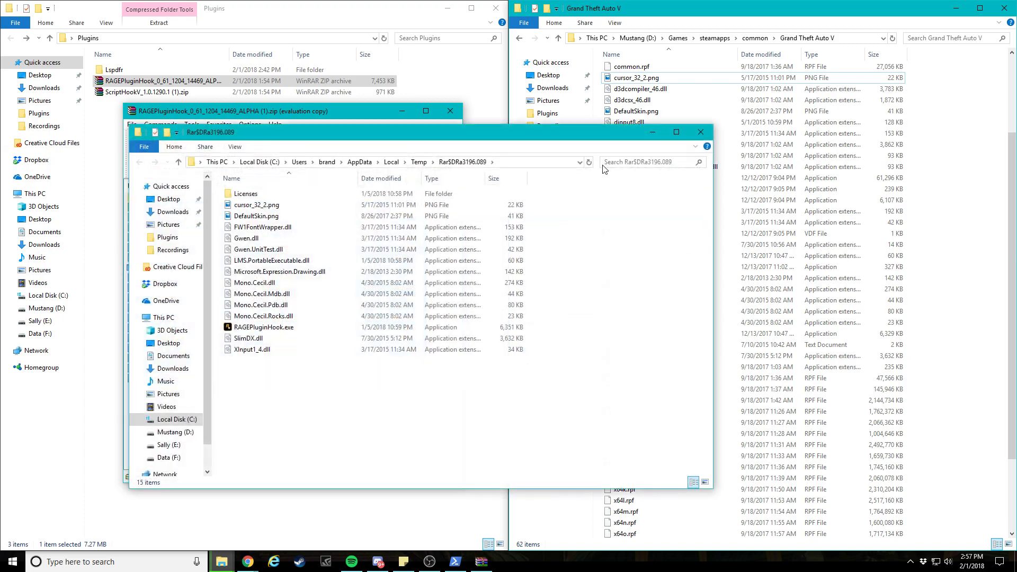
pyautogui.click(652, 132)
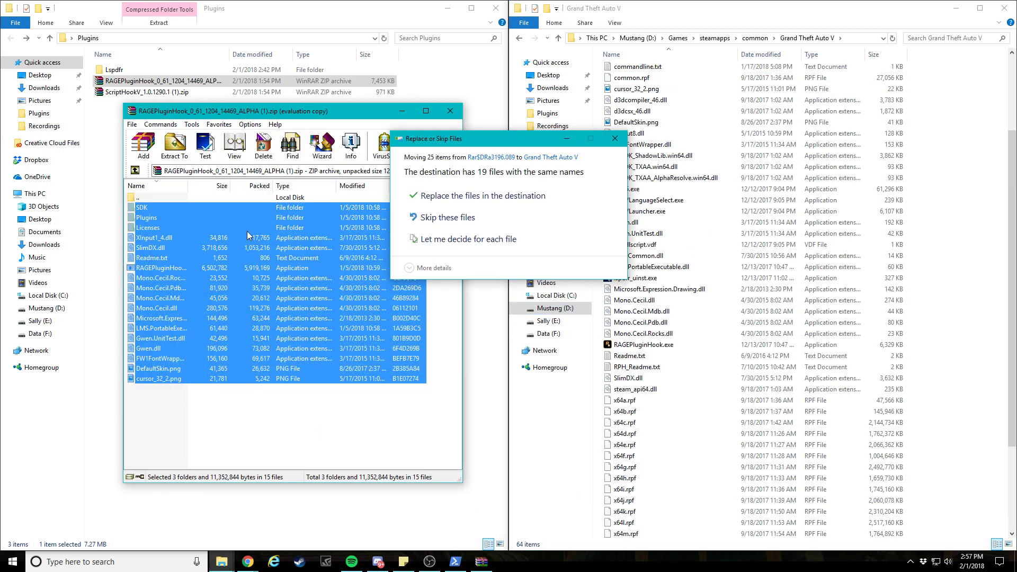
pyautogui.click(485, 199)
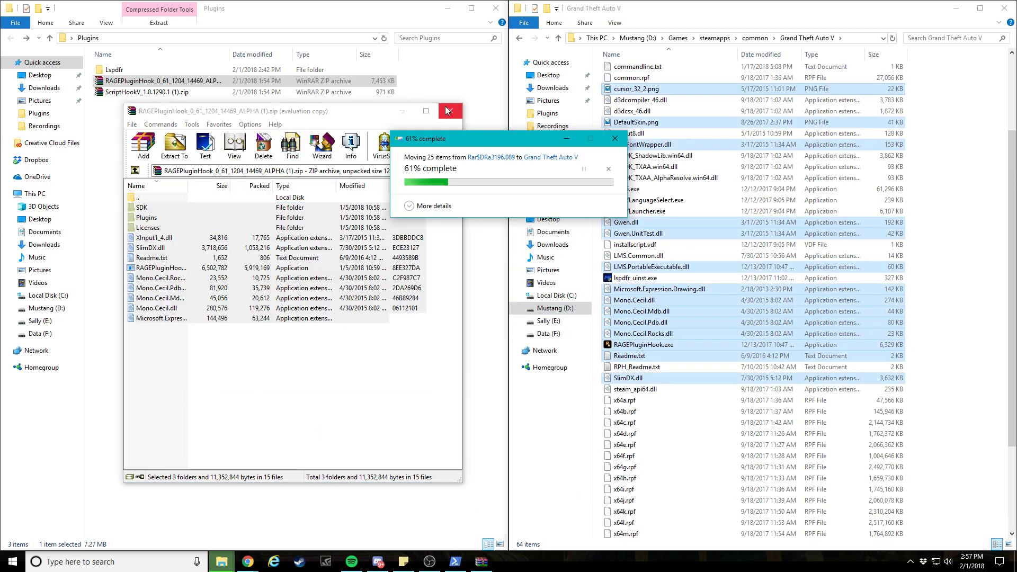
pyautogui.click(450, 111)
# - Extract all three files from the bin folder of the ScriptHookV zip into the Grand Theft Auto V folder, replacing dinput8.dll
pyautogui.press('Down')
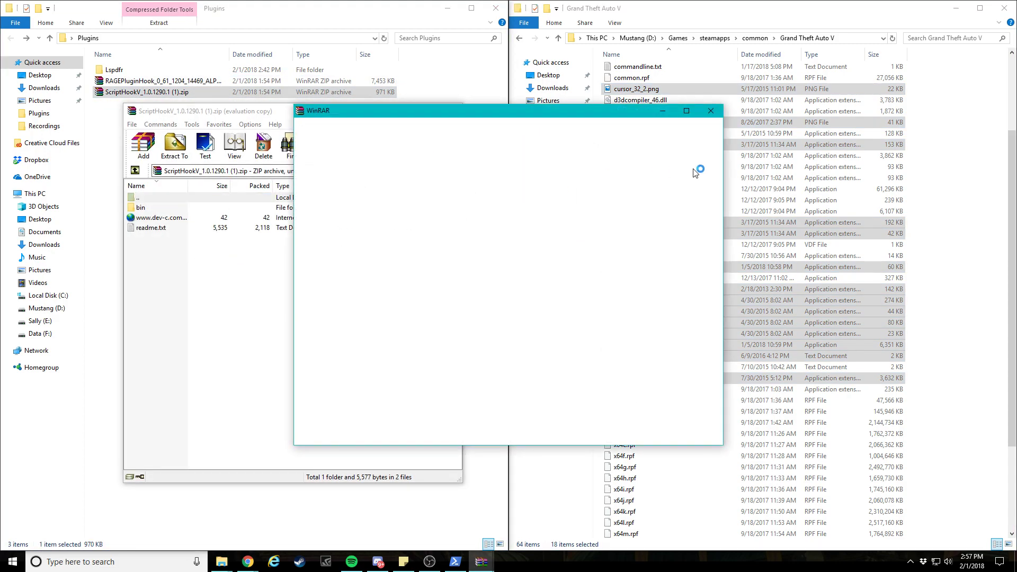
pyautogui.click(711, 110)
pyautogui.doubleClick(143, 208)
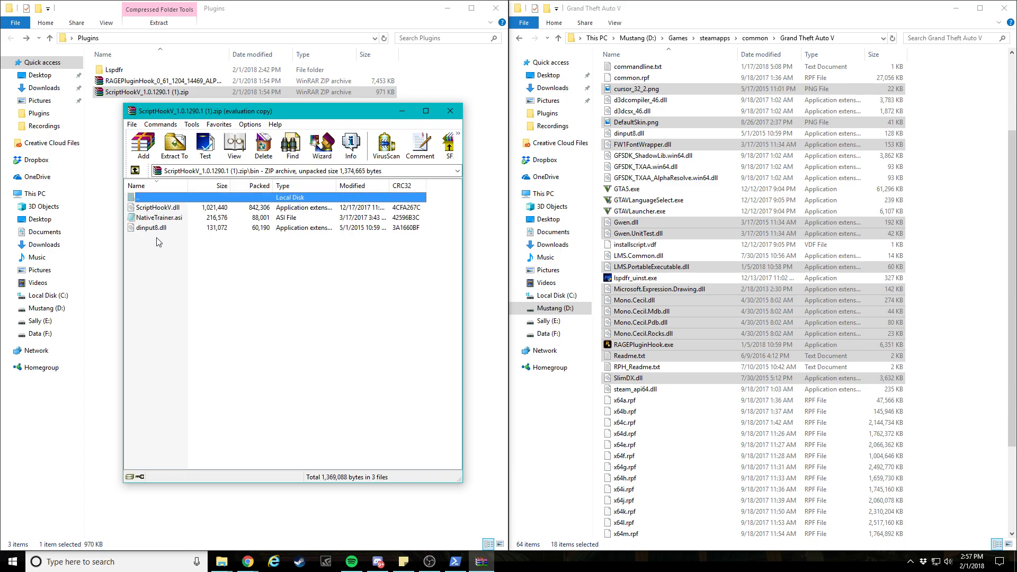
pyautogui.hotkey('ctrl', 'a')
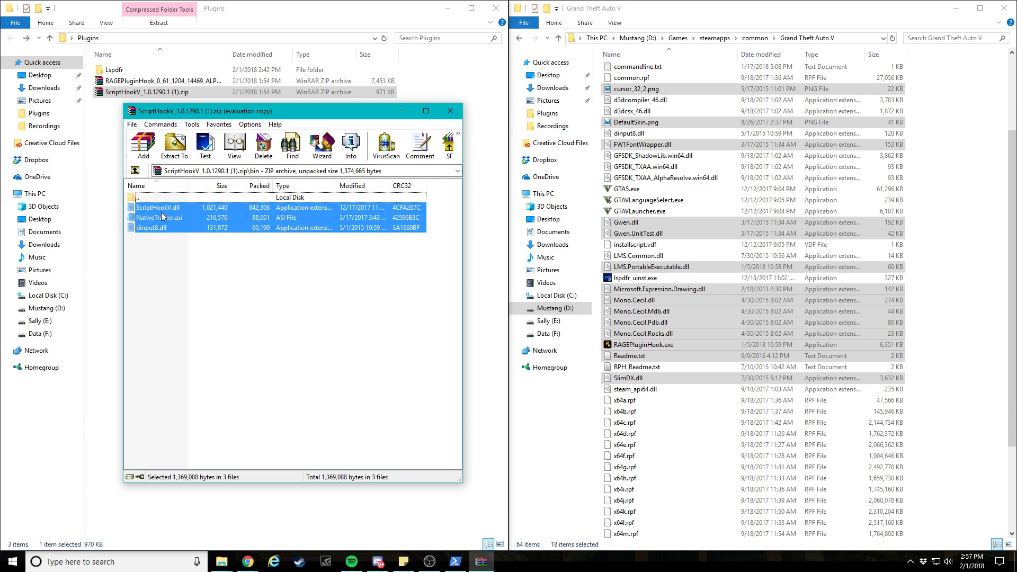
pyautogui.moveTo(157, 219); pyautogui.dragTo(858, 313)
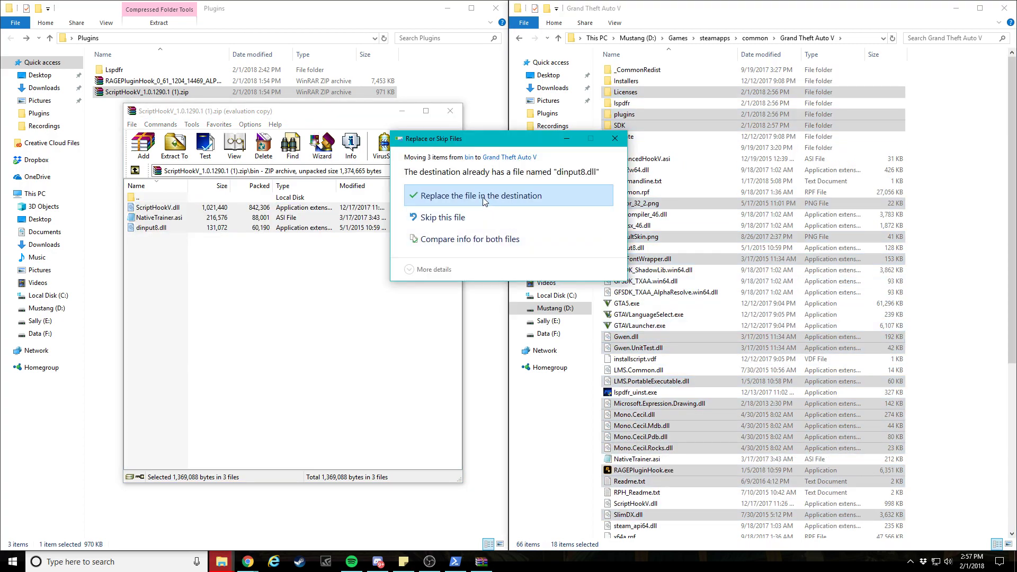
pyautogui.click(483, 201)
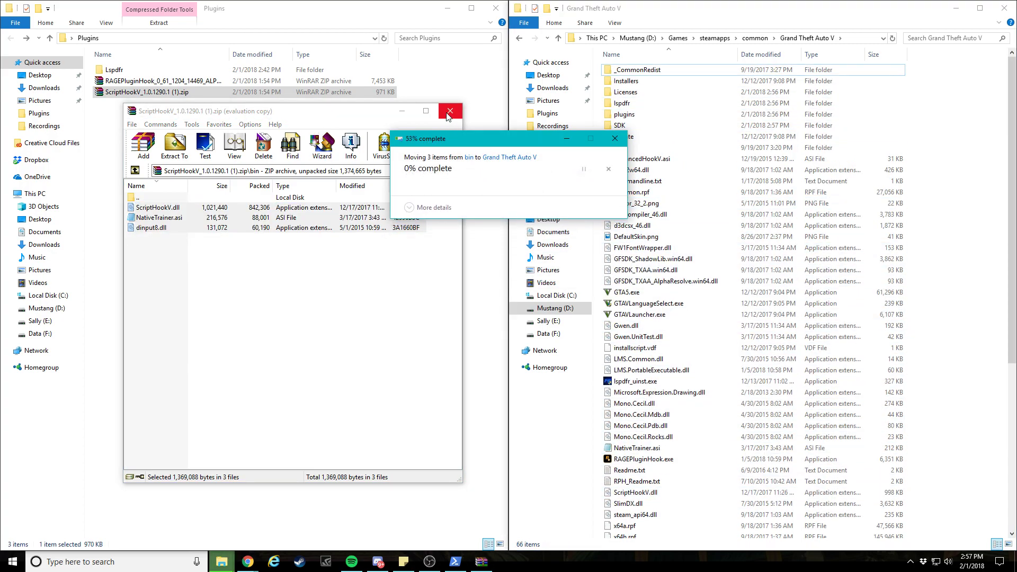
# - Create a new folder named LSPDFR inside the game's plugins folder
pyautogui.doubleClick(622, 106)
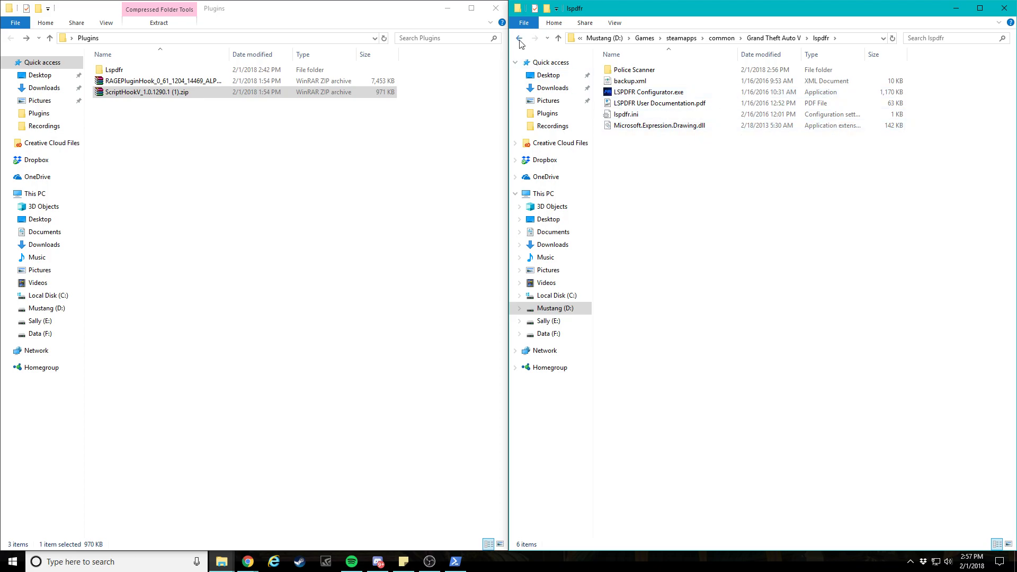
pyautogui.click(521, 42)
pyautogui.doubleClick(643, 110)
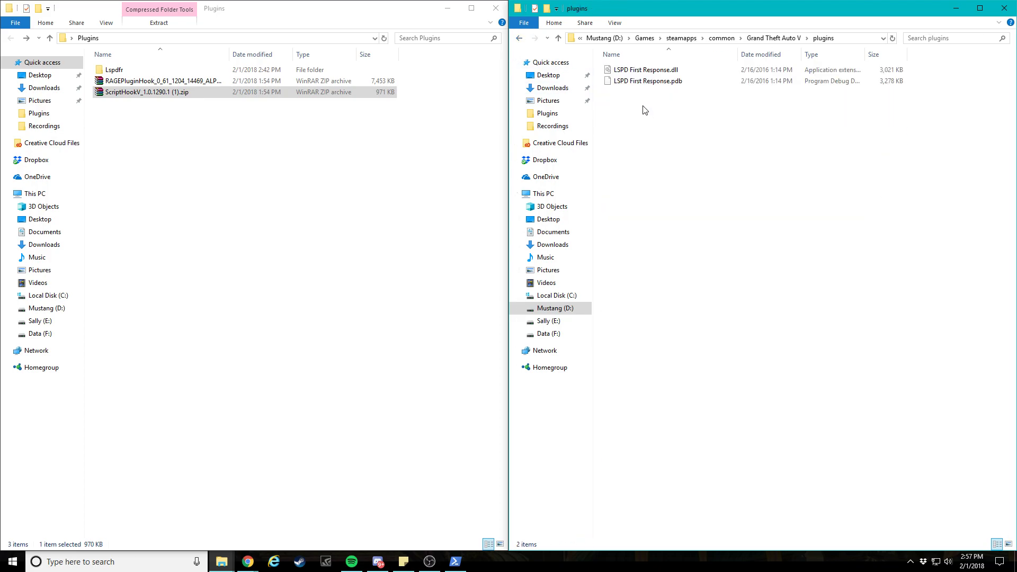
pyautogui.rightClick(643, 117)
pyautogui.moveTo(730, 256)
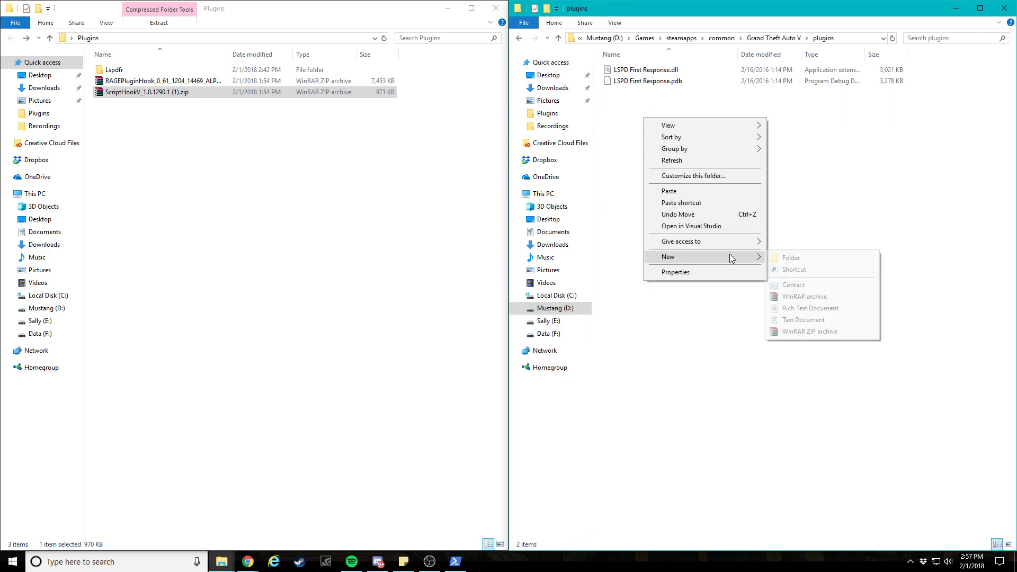
pyautogui.click(791, 258)
pyautogui.write('LS')
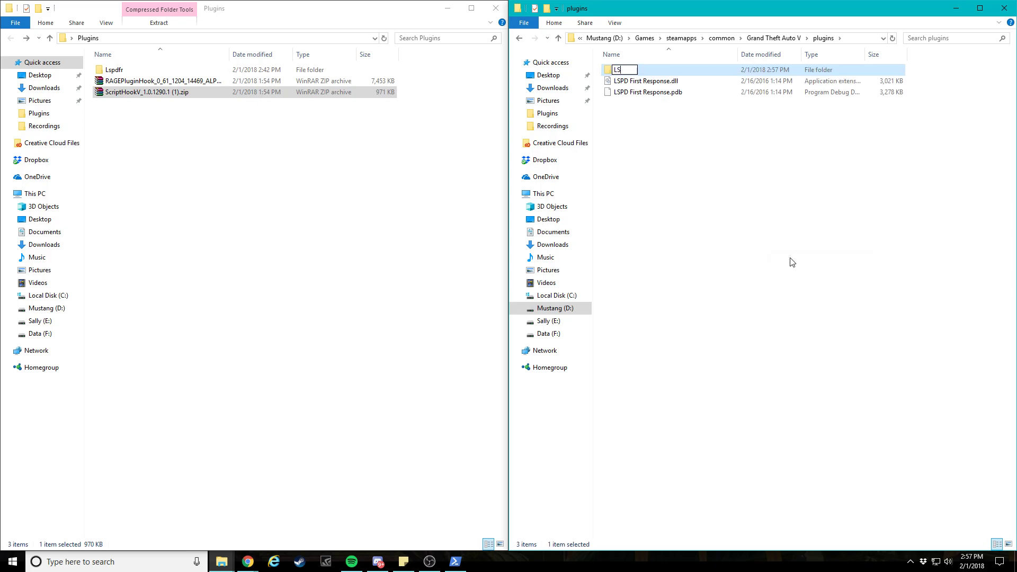
pyautogui.write('PDFR')
pyautogui.click(777, 241)
# - Run RAGEPluginHook.exe from the Grand Theft Auto V folder and accept its disclaimer
pyautogui.click(517, 40)
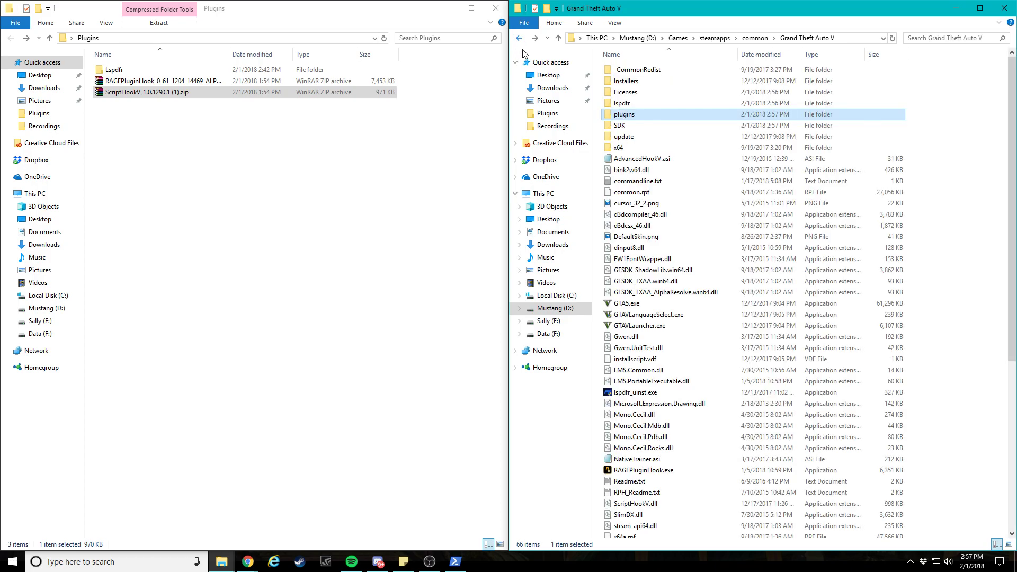
pyautogui.scroll(-3, 661, 371)
pyautogui.doubleClick(662, 369)
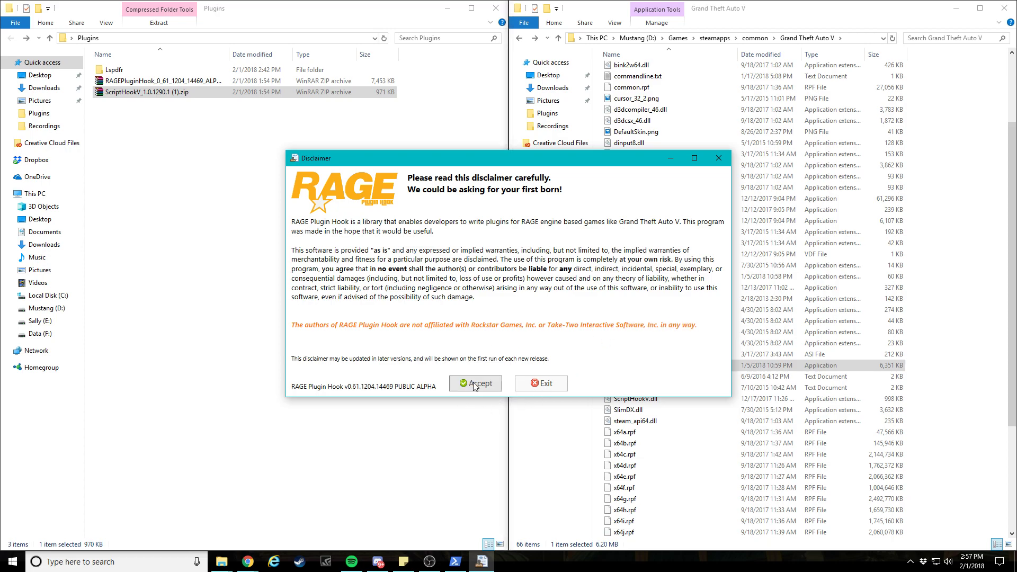
pyautogui.click(476, 383)
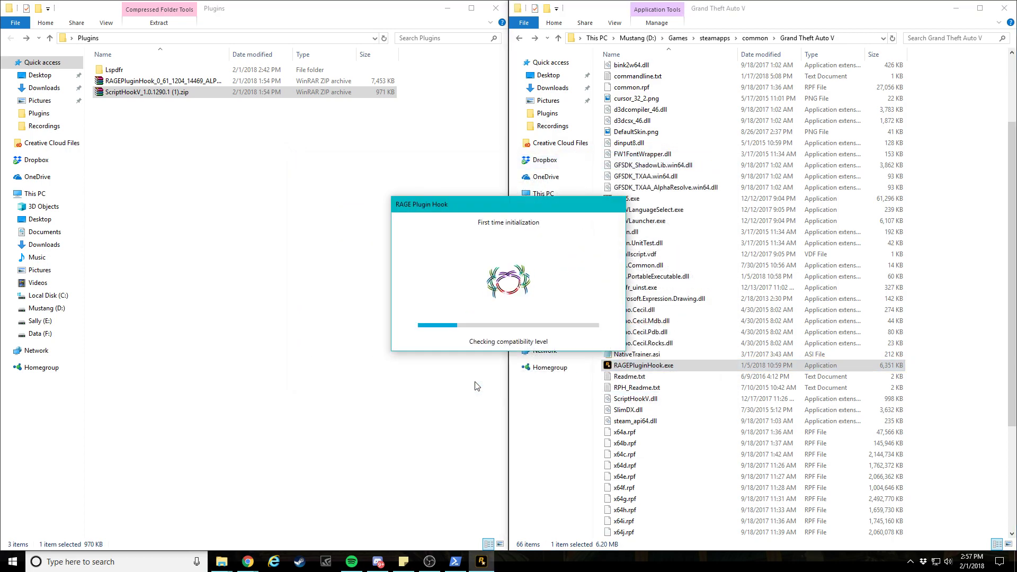
# - Agree to have RAGE Plugin Hook back up the current game version
pyautogui.moveTo(492, 207); pyautogui.dragTo(335, 175)
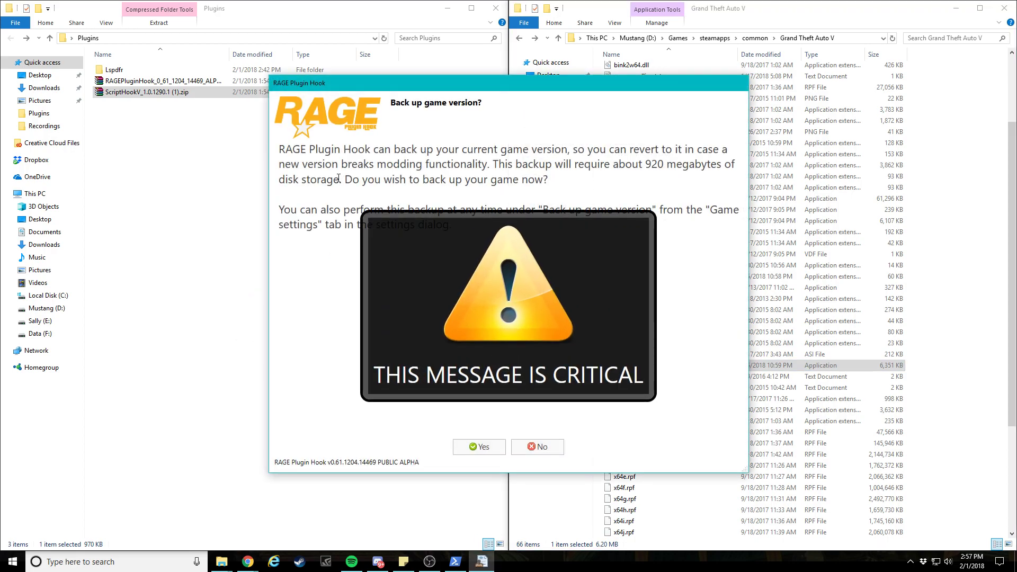
pyautogui.moveTo(645, 162); pyautogui.dragTo(739, 165)
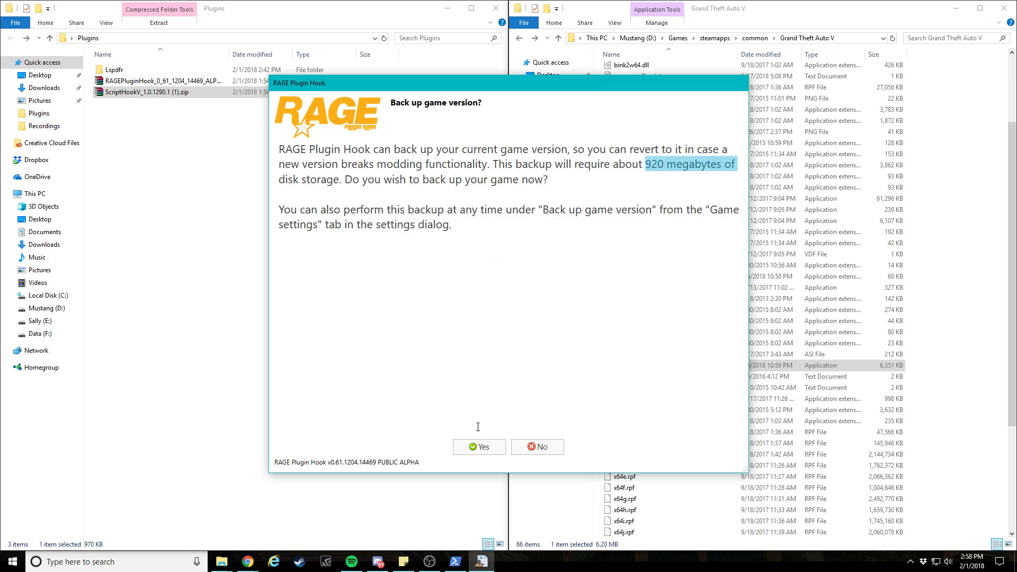
pyautogui.click(482, 448)
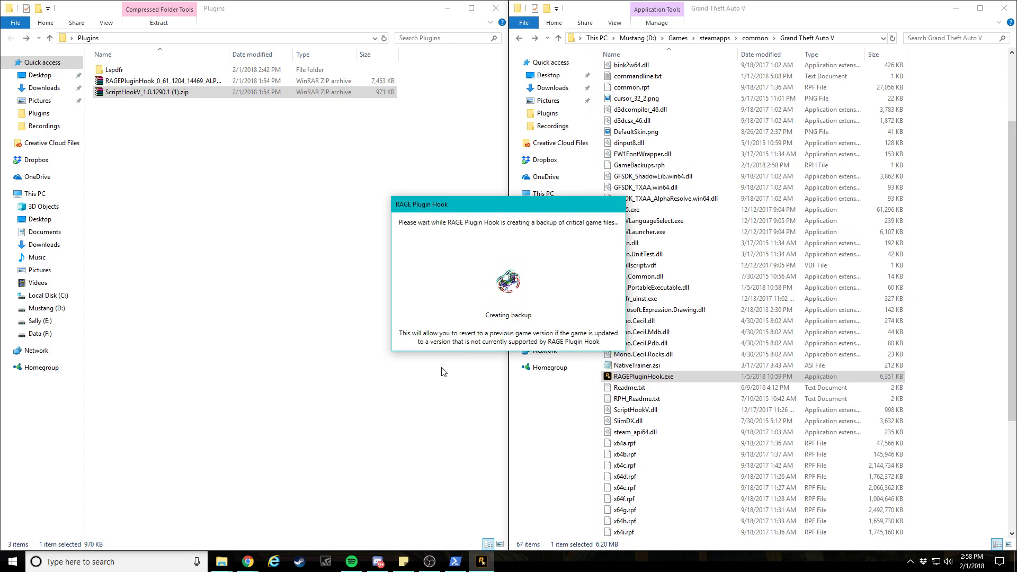
pyautogui.click(641, 265)
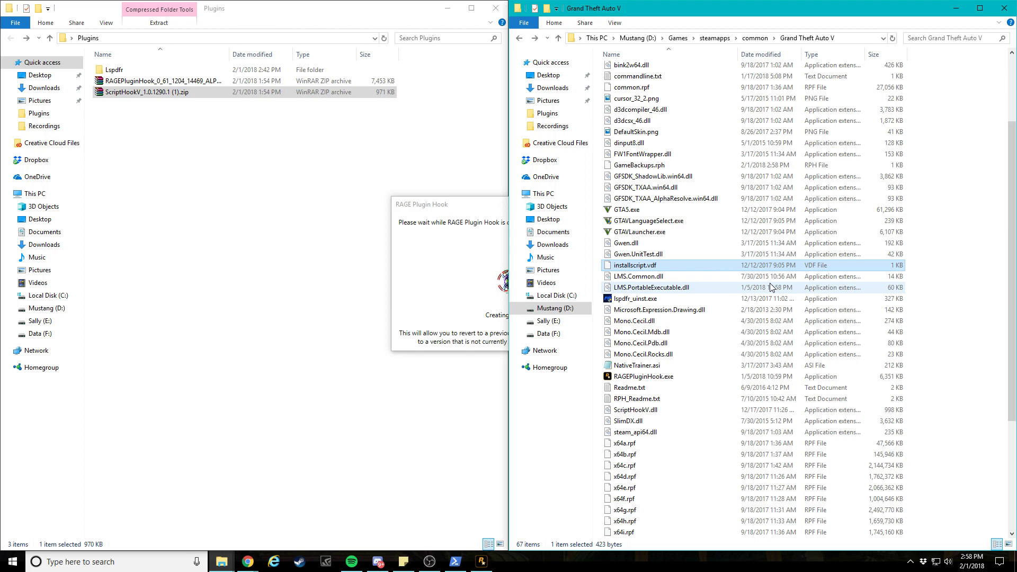
pyautogui.scroll(3, 641, 276)
pyautogui.moveTo(474, 205); pyautogui.dragTo(321, 212)
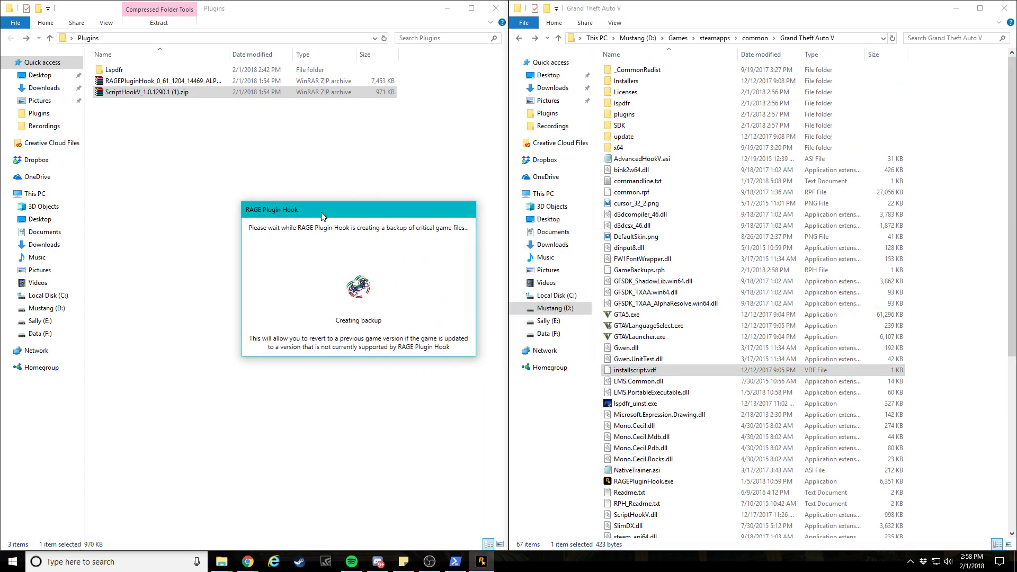
pyautogui.moveTo(321, 212); pyautogui.dragTo(330, 204)
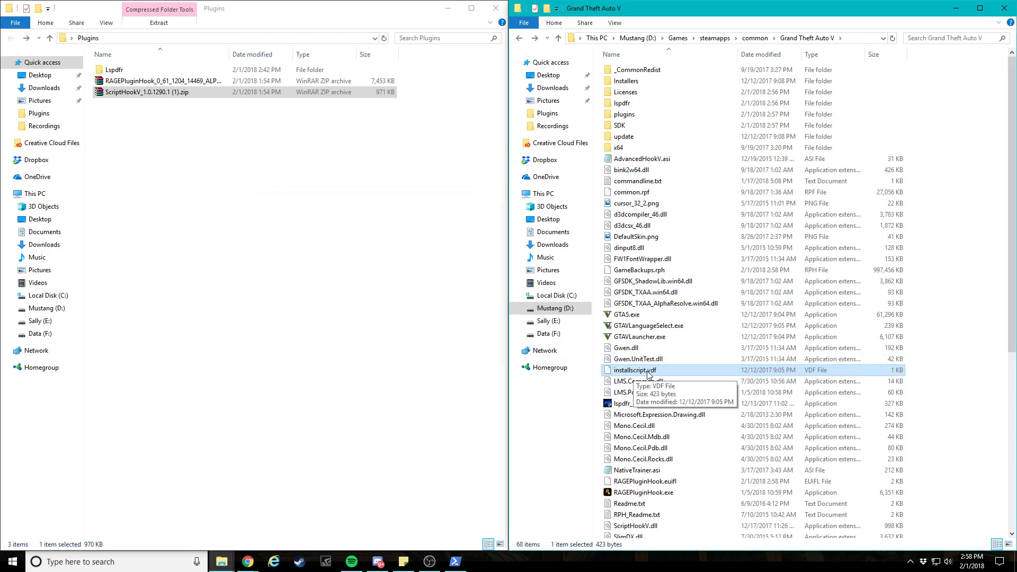
# - Run RAGEPluginHook.exe again from the Grand Theft Auto V folder and check the console key in its general settings
pyautogui.click(916, 418)
pyautogui.scroll(-3, 644, 477)
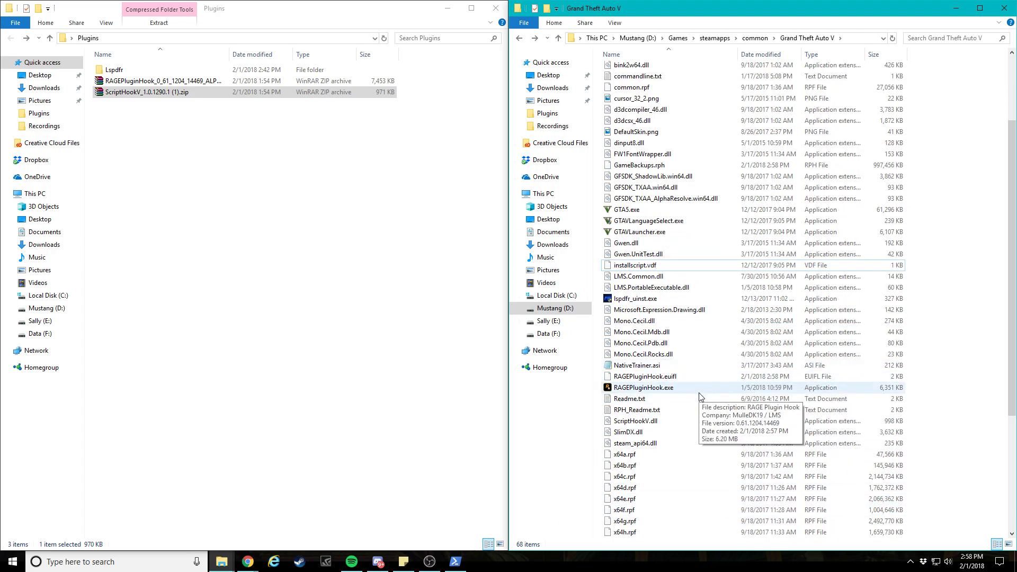
pyautogui.click(313, 315)
pyautogui.doubleClick(643, 387)
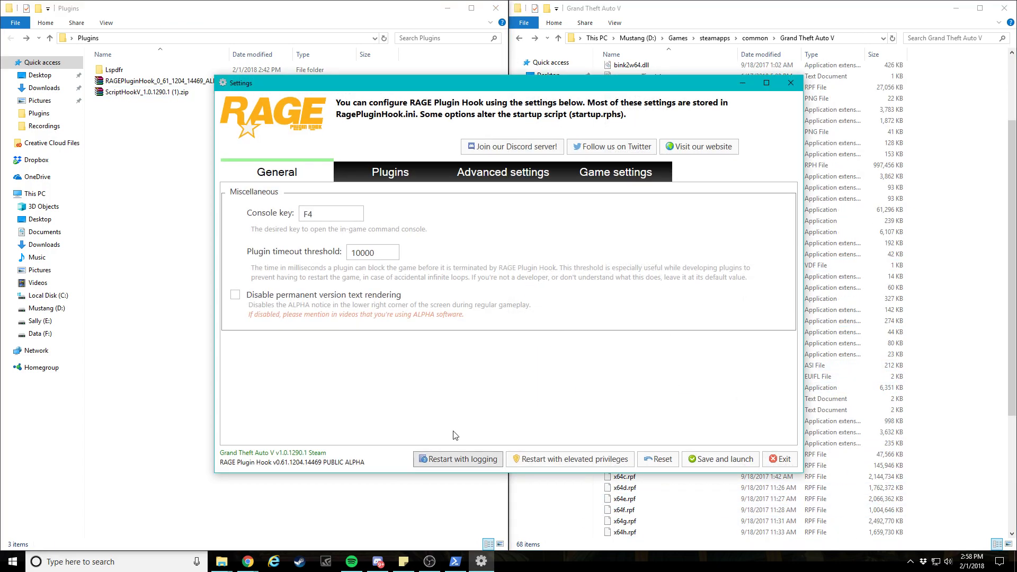
pyautogui.click(327, 214)
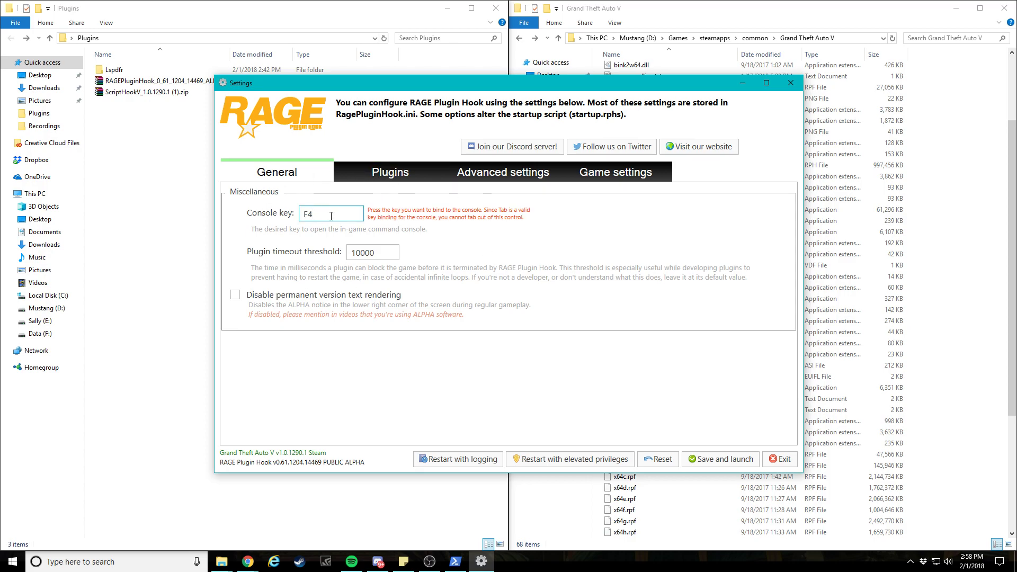
pyautogui.click(954, 231)
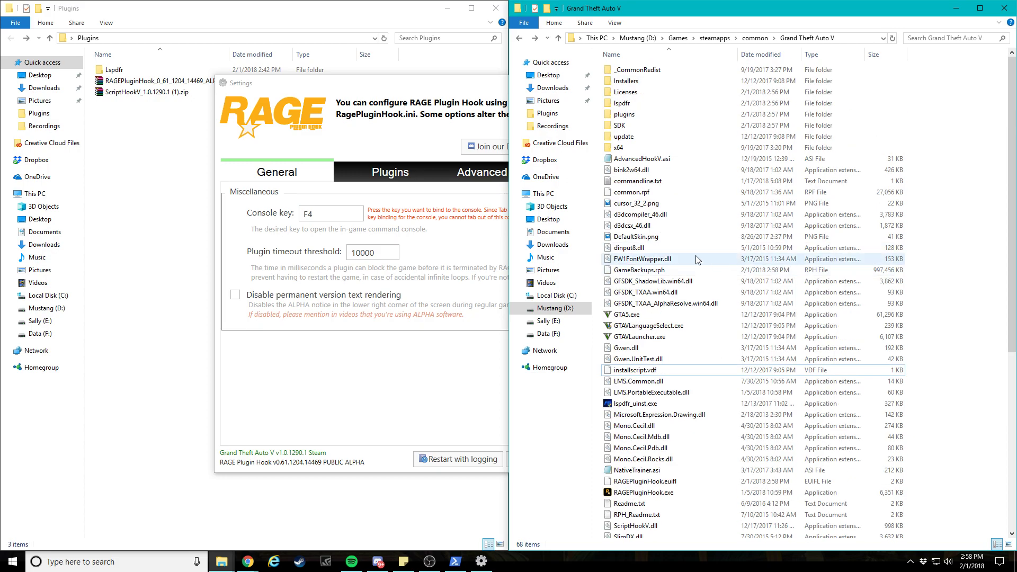
pyautogui.click(413, 206)
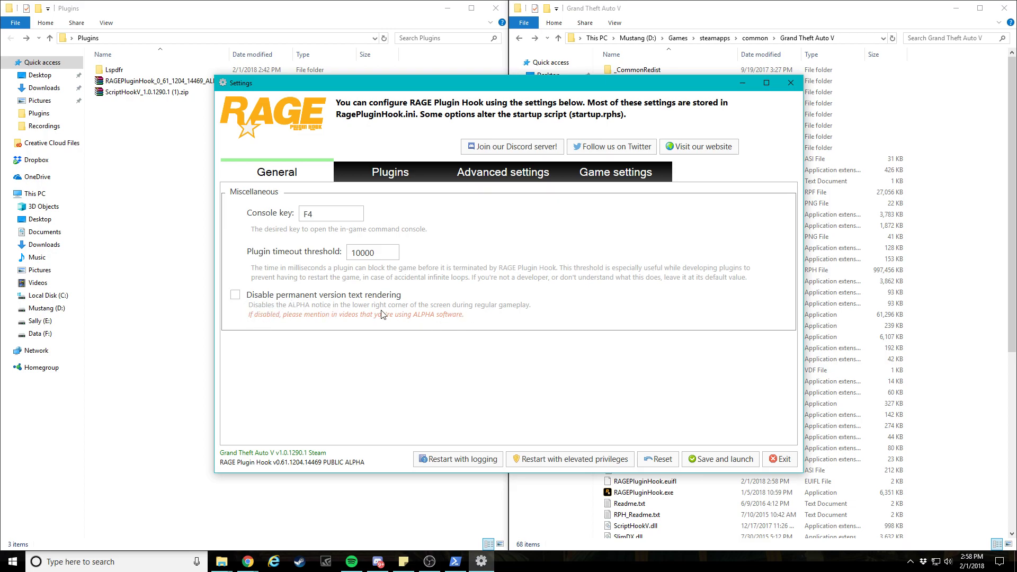
# - Configure RAGE Plugin Hook to load only selected plugins on startup and enable LSPD First Response
pyautogui.click(385, 174)
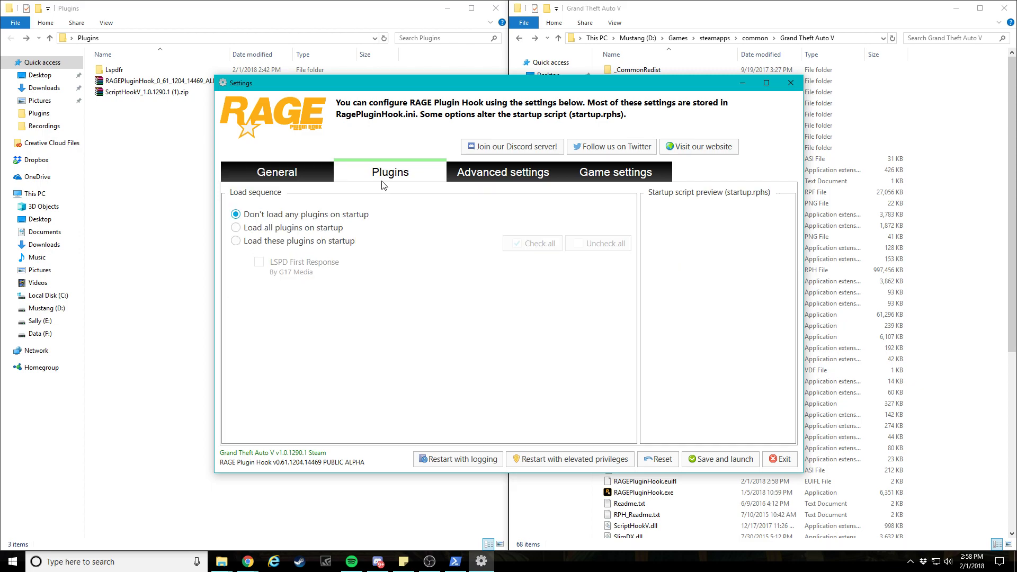
pyautogui.click(236, 241)
pyautogui.click(259, 262)
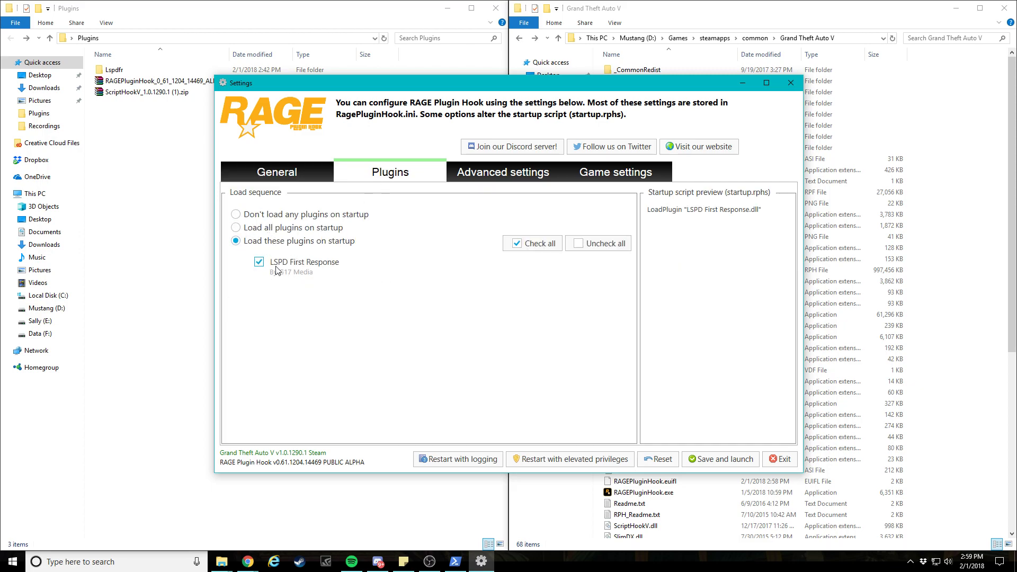
# - Review the advanced settings and the game settings for command line switches, version revert and backup, and return to the plugin load sequence
pyautogui.click(518, 176)
pyautogui.scroll(-1, 432, 310)
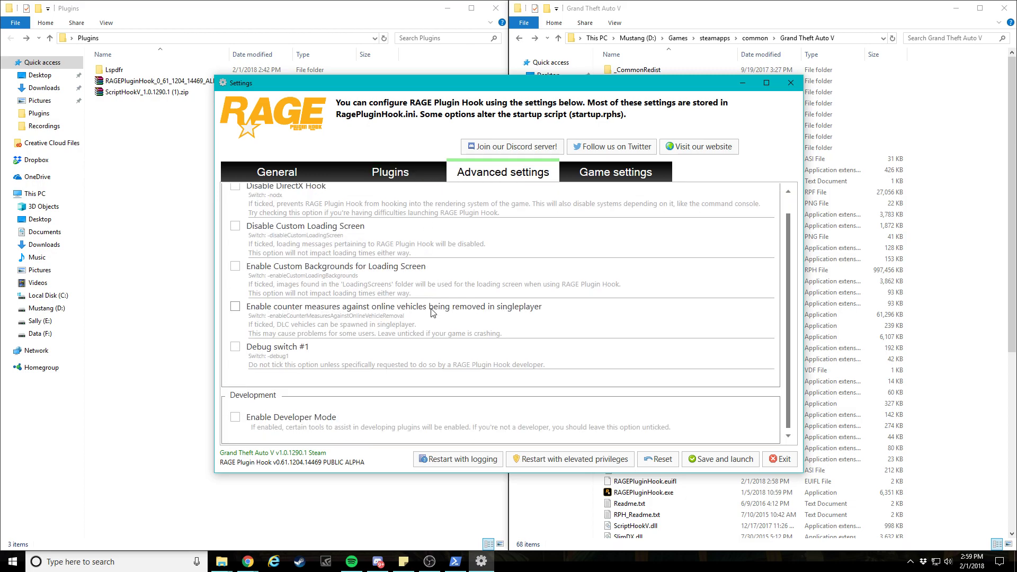
pyautogui.scroll(1, 432, 313)
pyautogui.scroll(-1, 432, 312)
pyautogui.click(615, 172)
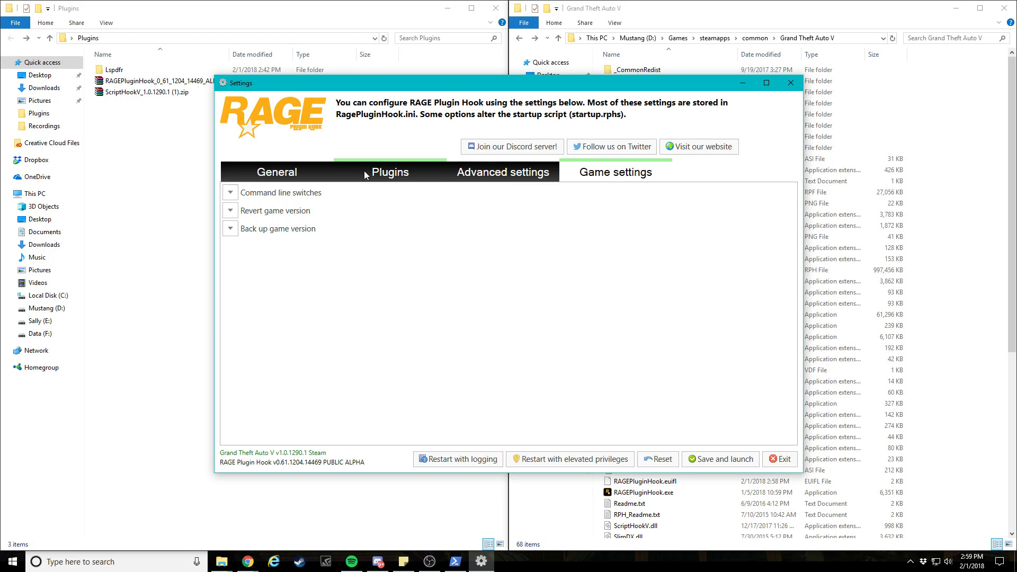
pyautogui.click(271, 196)
pyautogui.click(247, 195)
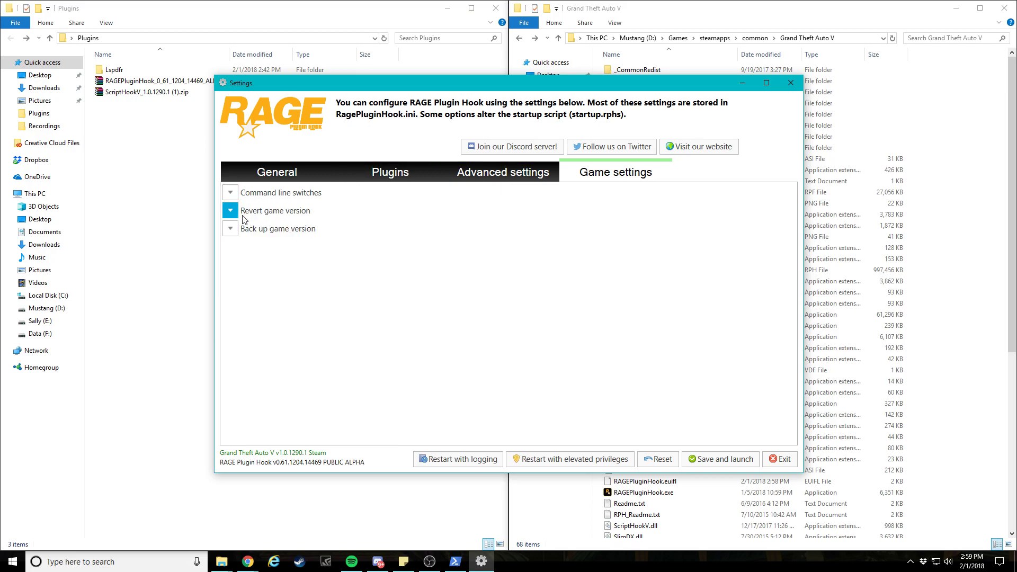
pyautogui.click(243, 217)
pyautogui.click(239, 211)
pyautogui.click(238, 231)
pyautogui.click(282, 232)
pyautogui.hotkey('ctrl', 'shift', 'Tab')
pyautogui.hotkey('ctrl', 'shift', 'Tab')
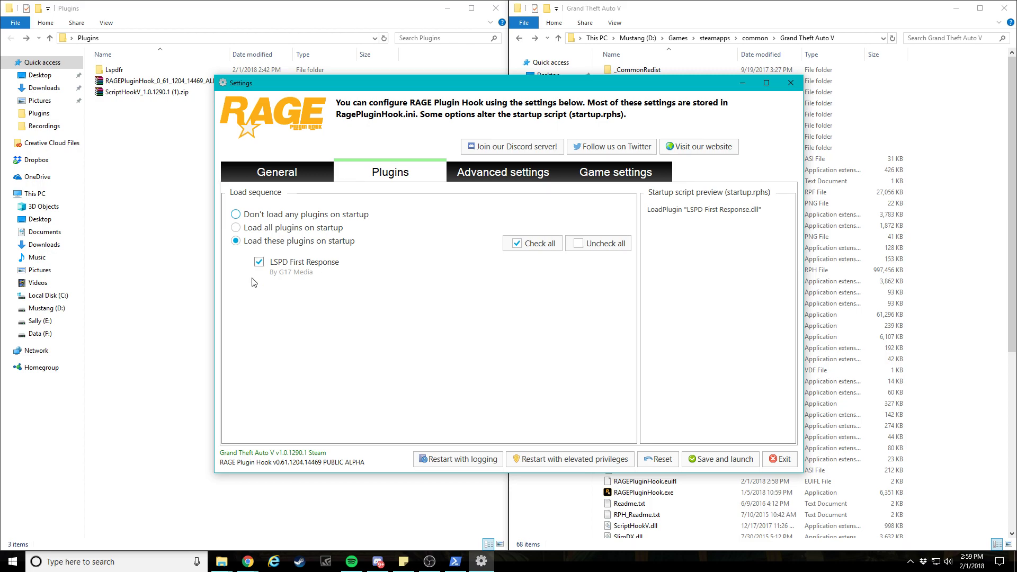
# - Save the RAGE Plugin Hook settings, launch the game and acknowledge the notice about accessing the settings dialog
pyautogui.click(715, 460)
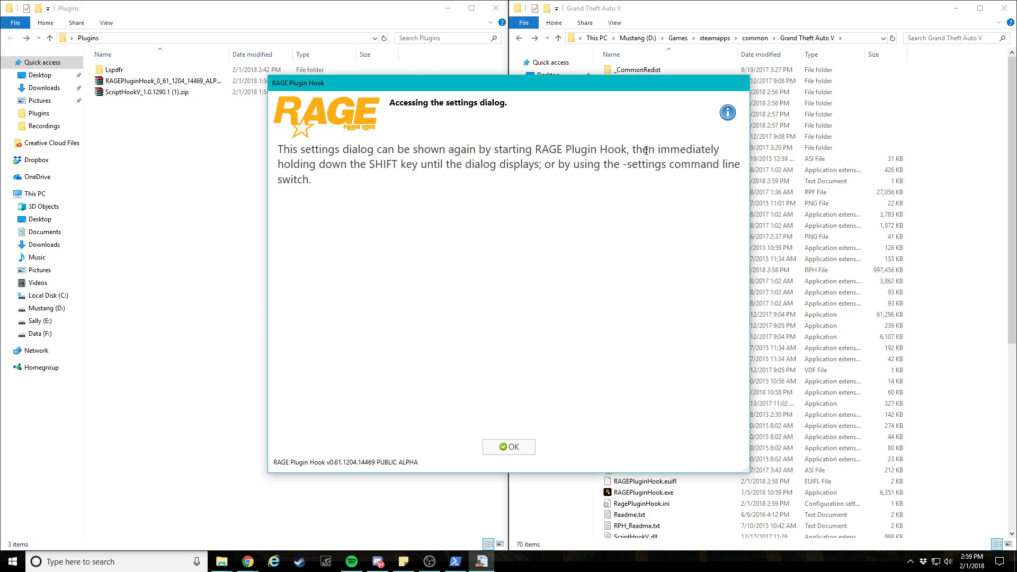
pyautogui.click(517, 447)
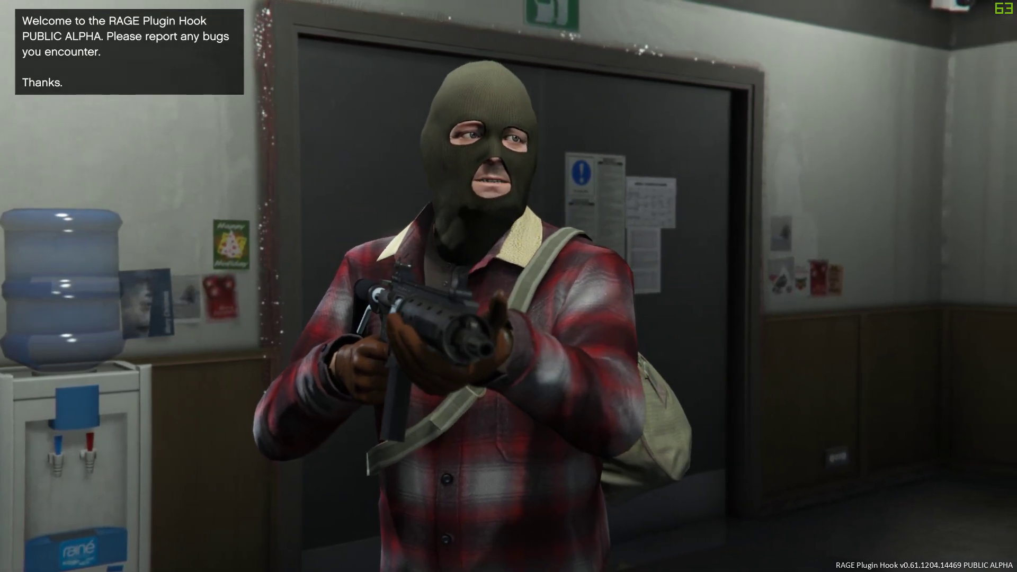
# - Open the in-game RAGE console, review the LSPD First Response startup log and look up commands matching "load"
pyautogui.press('F4')
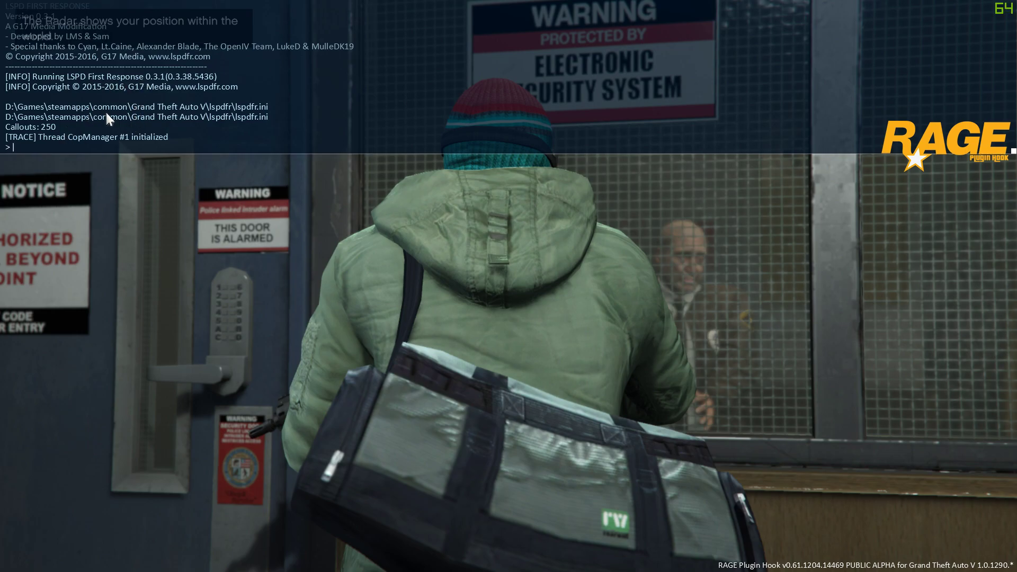
pyautogui.scroll(3, 120, 108)
pyautogui.scroll(-3, 131, 133)
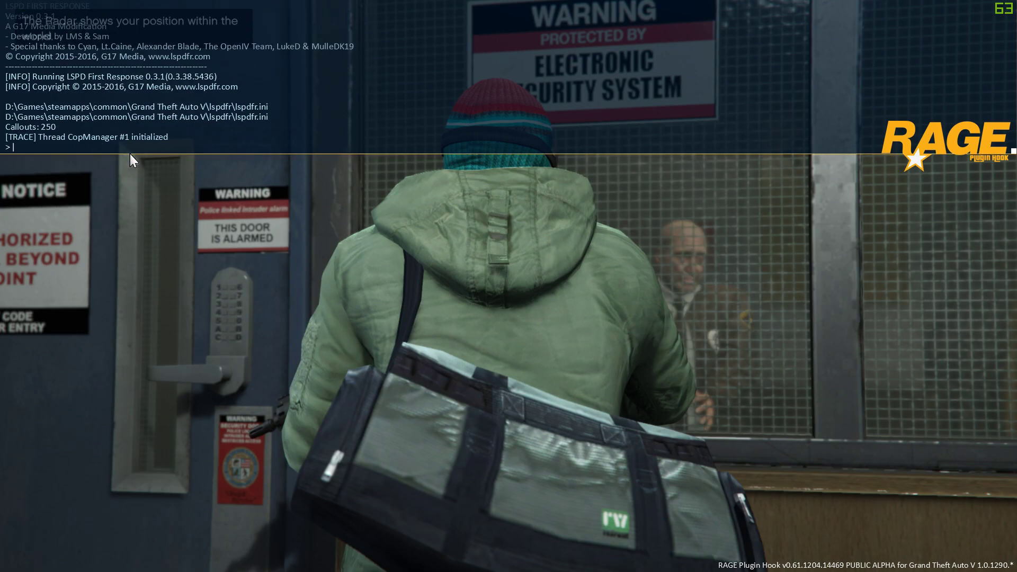
pyautogui.write('load')
pyautogui.press('BackSpace')
pyautogui.press('BackSpace')
pyautogui.press('BackSpace')
pyautogui.press('BackSpace')
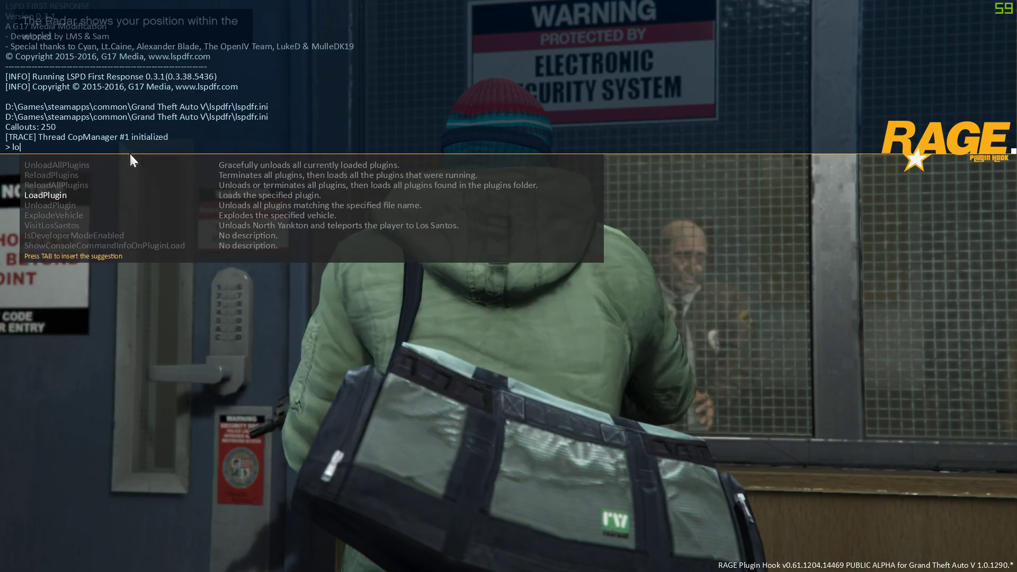
# - Try the console command "sp", look up commands matching "spaw", and leave the console to resume the game
pyautogui.write('sp')
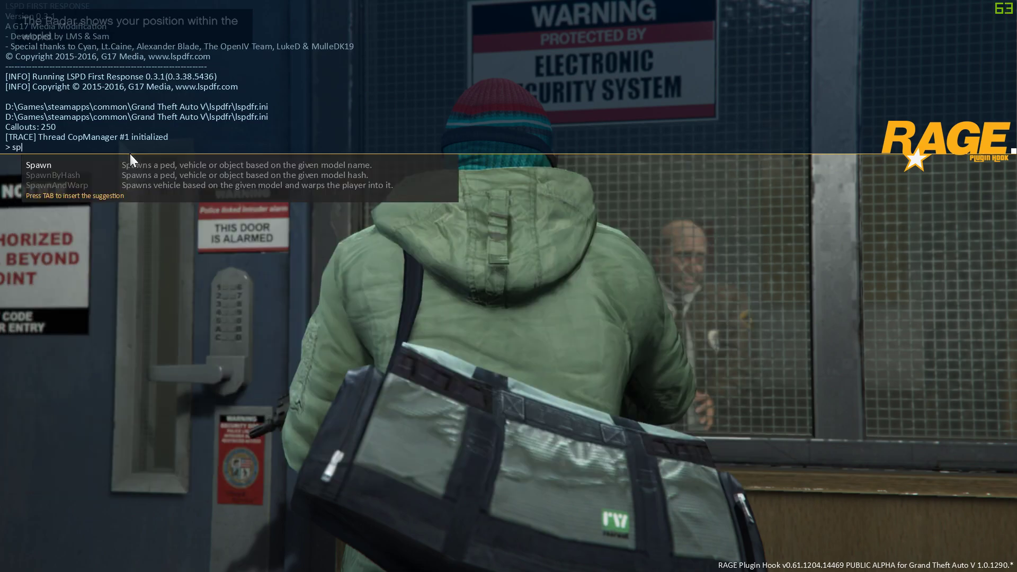
pyautogui.press('Return')
pyautogui.write('spaw')
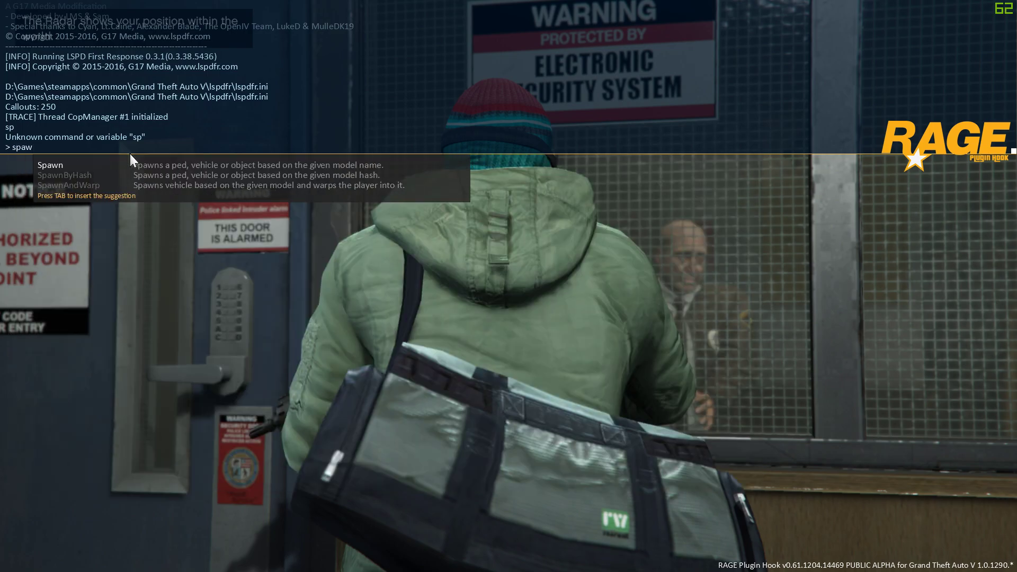
pyautogui.press('BackSpace')
pyautogui.press('Escape')
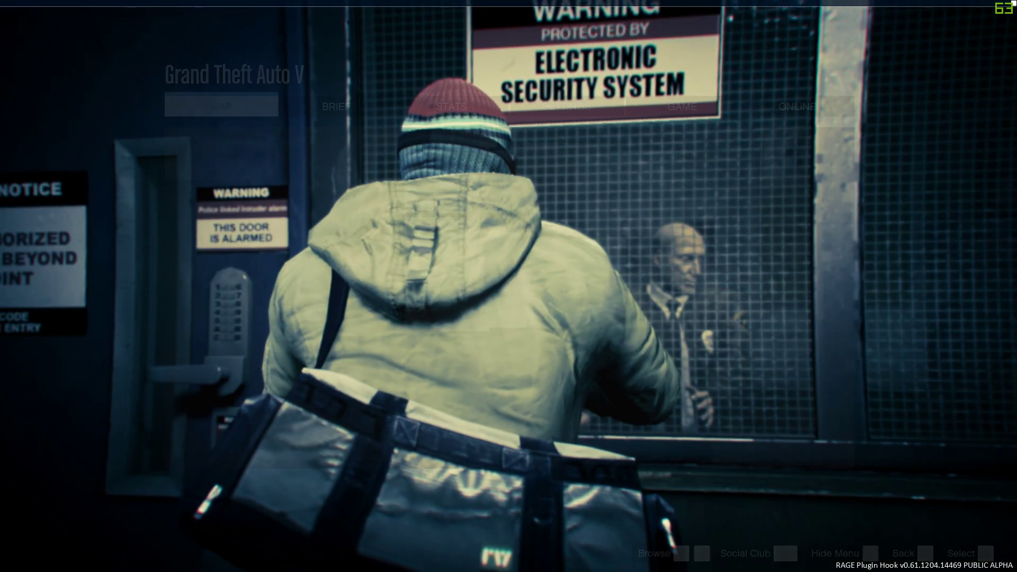
pyautogui.press('Escape')
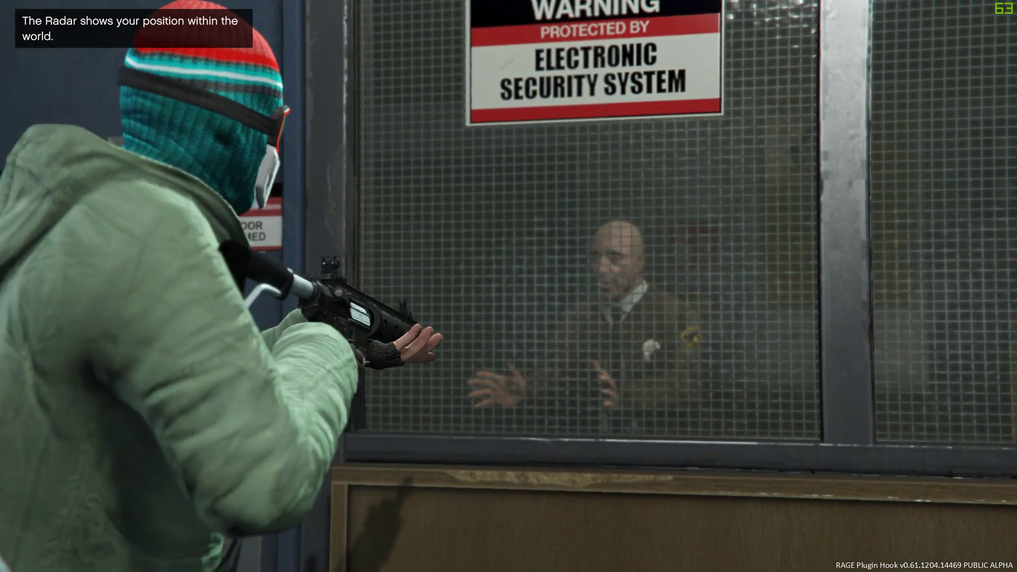